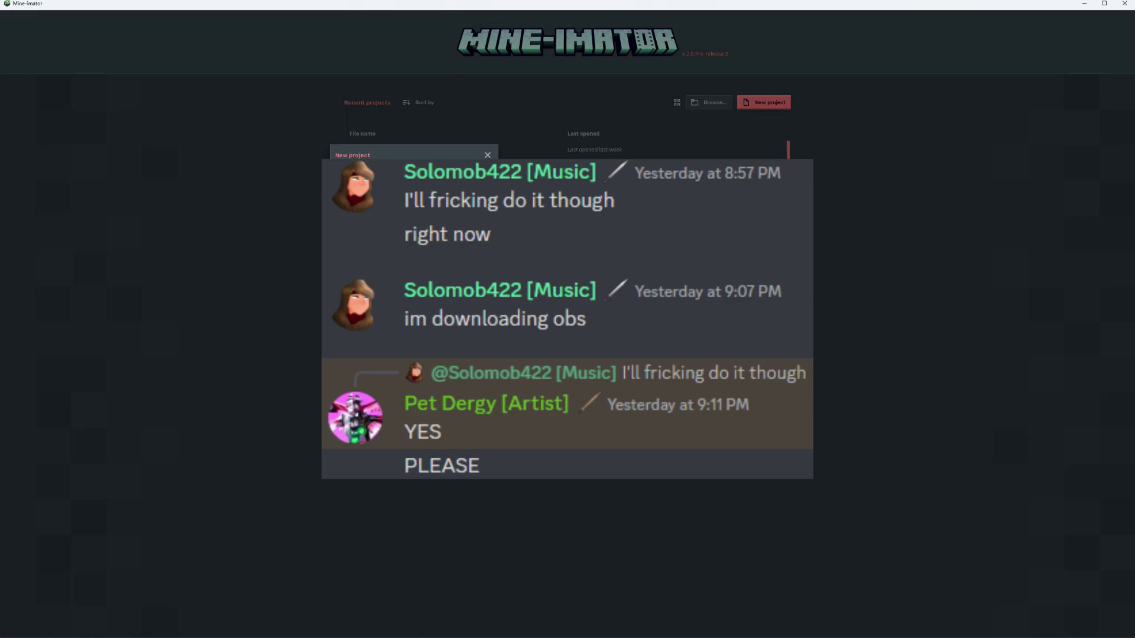
# - Create a new project named PBR Tutorial
pyautogui.doubleClick(380, 178)
pyautogui.write('P')
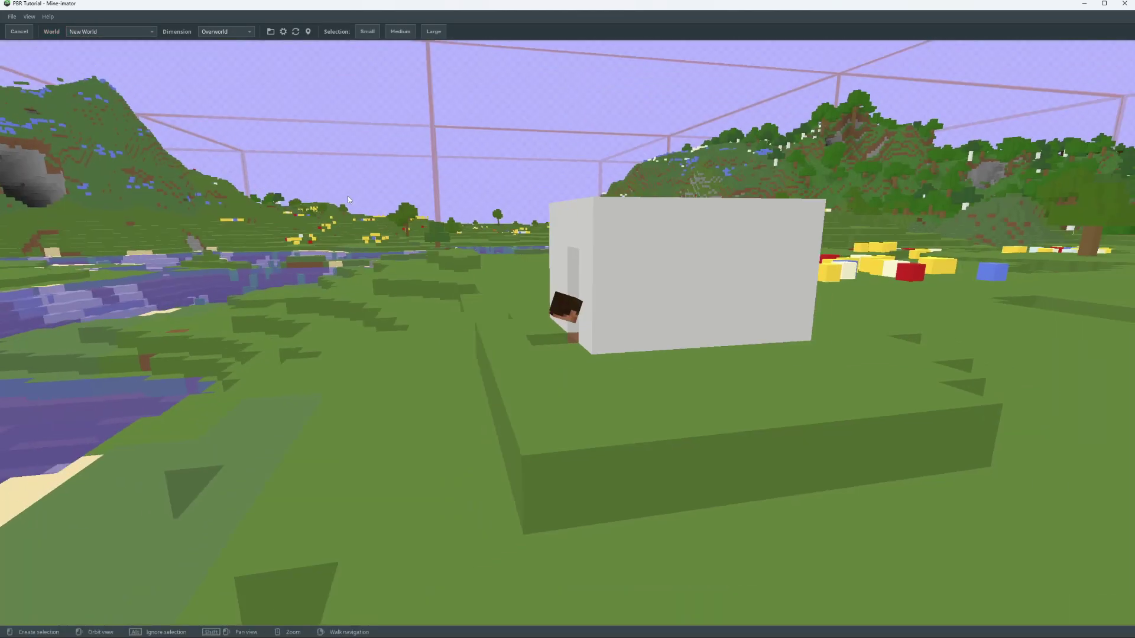
# - Select a large region of the New World map in the Overworld dimension and import it as scenery
pyautogui.scroll(-10, 347, 196)
pyautogui.scroll(-5, 431, 220)
pyautogui.moveTo(431, 220); pyautogui.dragTo(532, 331, button='middle')
pyautogui.moveTo(680, 177); pyautogui.dragTo(580, 582)
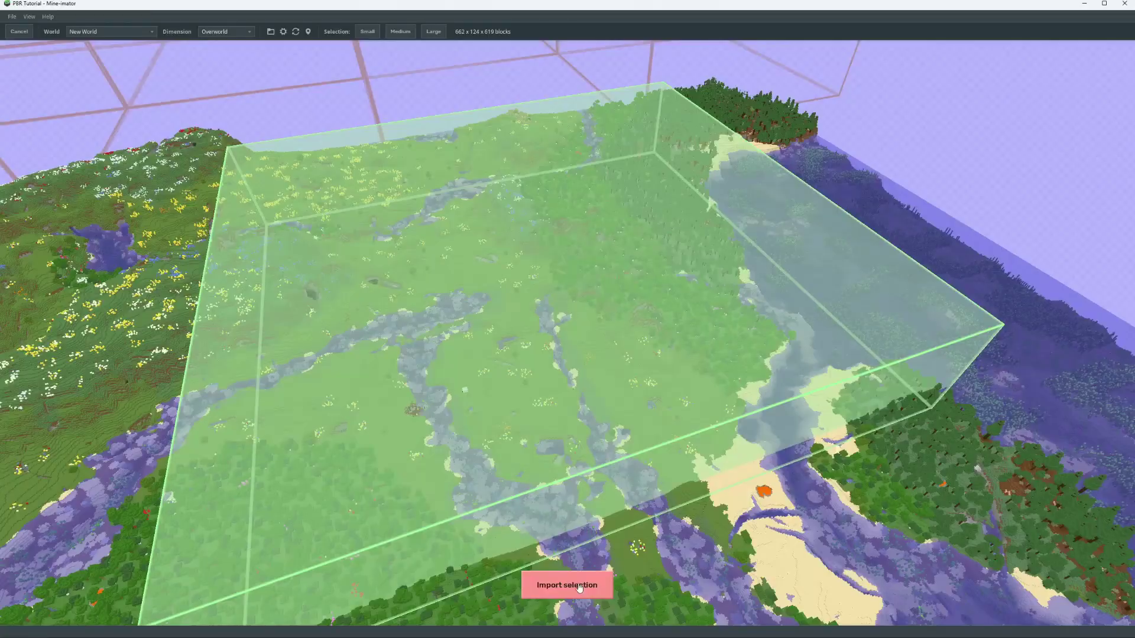
pyautogui.moveTo(579, 532); pyautogui.dragTo(710, 433, button='middle')
pyautogui.click(566, 585)
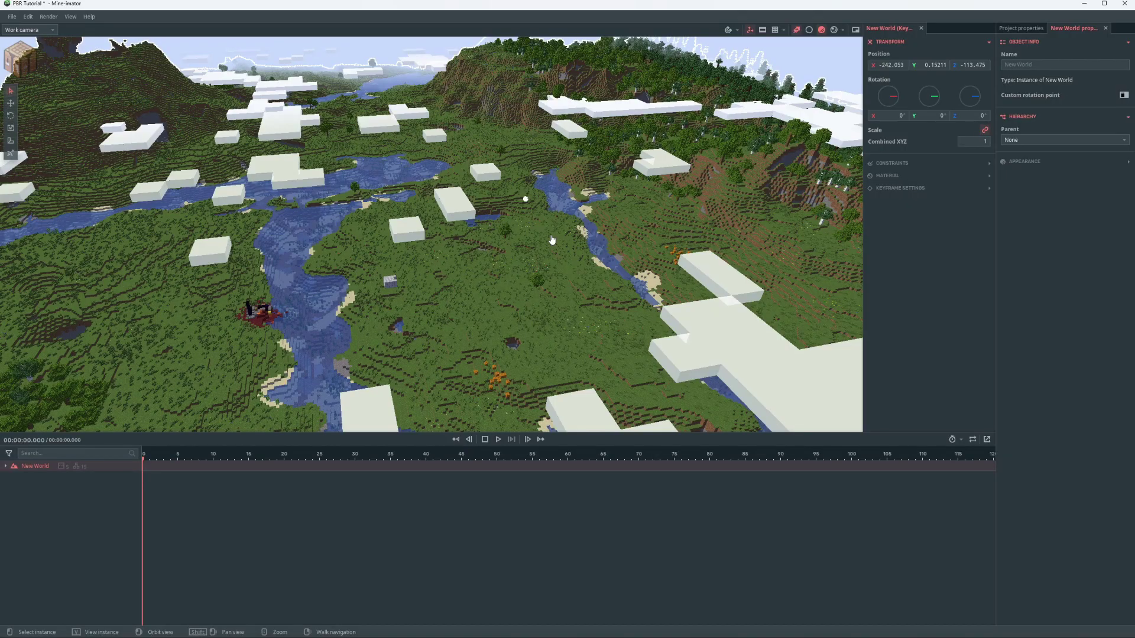
# - Lower the New World scenery vertically to a Y position of about -756.6
pyautogui.press('y')
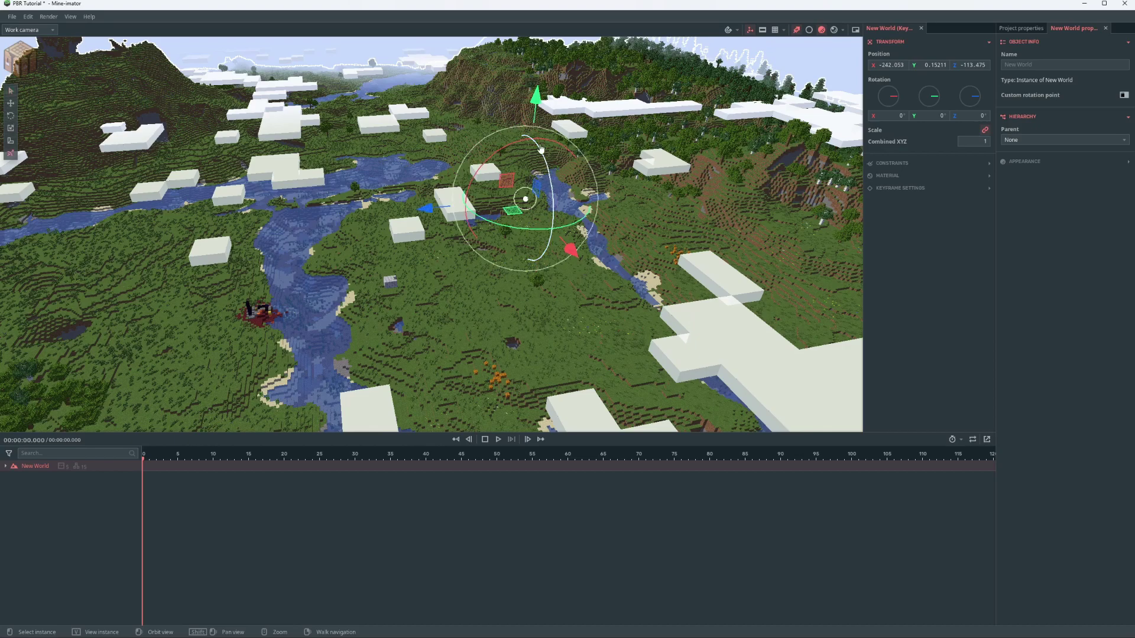
pyautogui.moveTo(536, 118); pyautogui.dragTo(520, 248)
# - Set the project's render settings to Custom and enable Object material maps
pyautogui.click(1033, 28)
pyautogui.click(1020, 53)
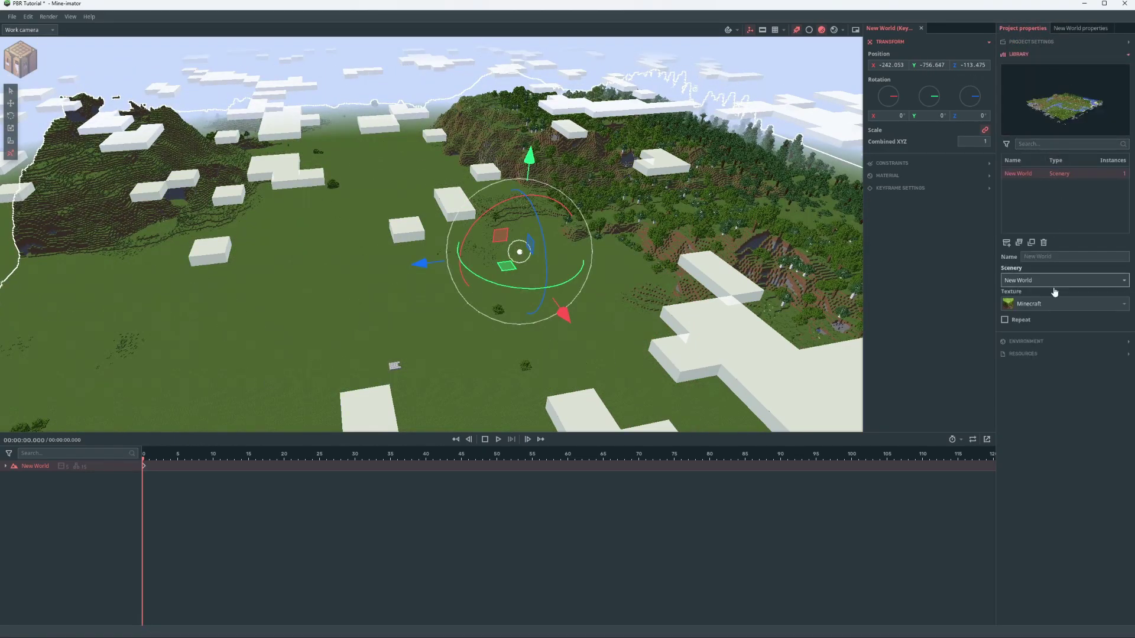
pyautogui.click(1031, 349)
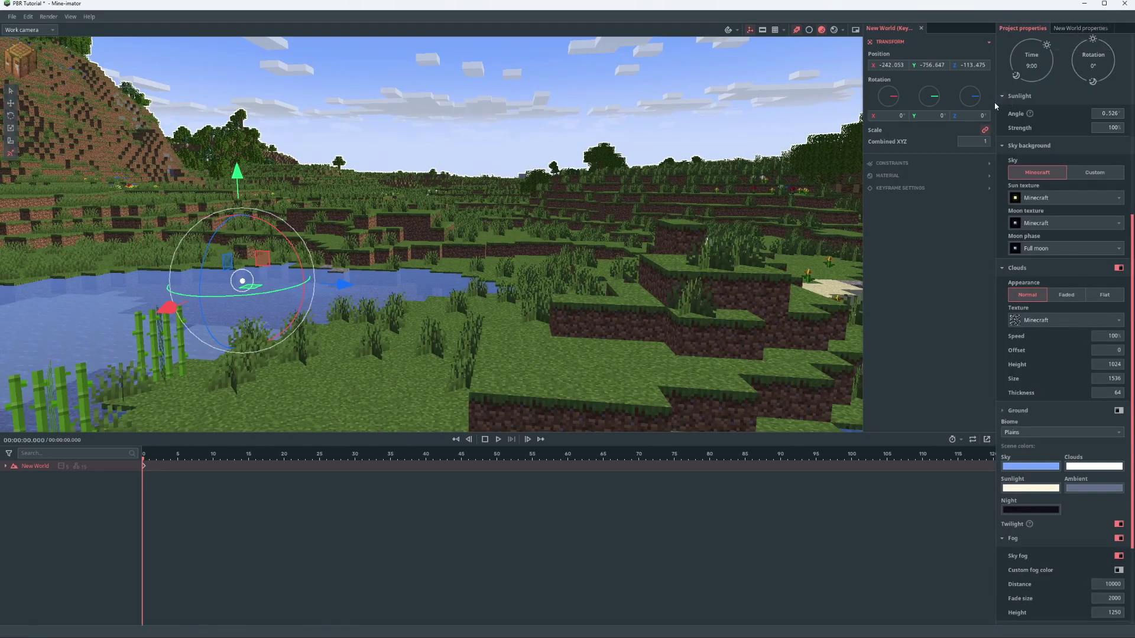
pyautogui.scroll(4, 1035, 98)
pyautogui.scroll(3, 1066, 93)
pyautogui.click(1019, 53)
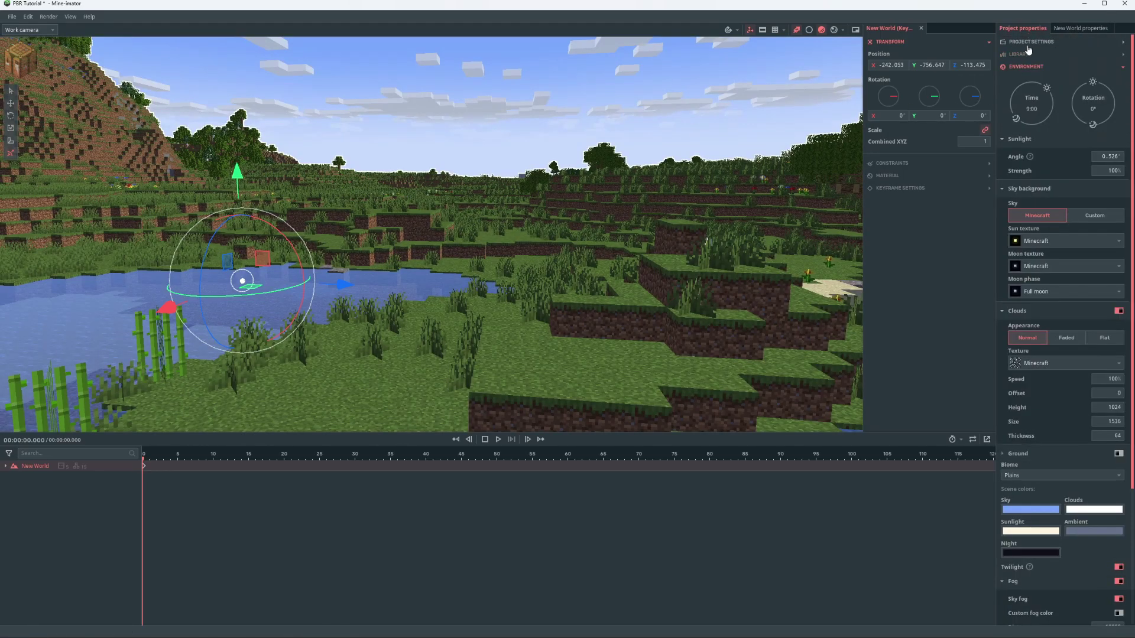
pyautogui.click(1023, 67)
pyautogui.click(1031, 43)
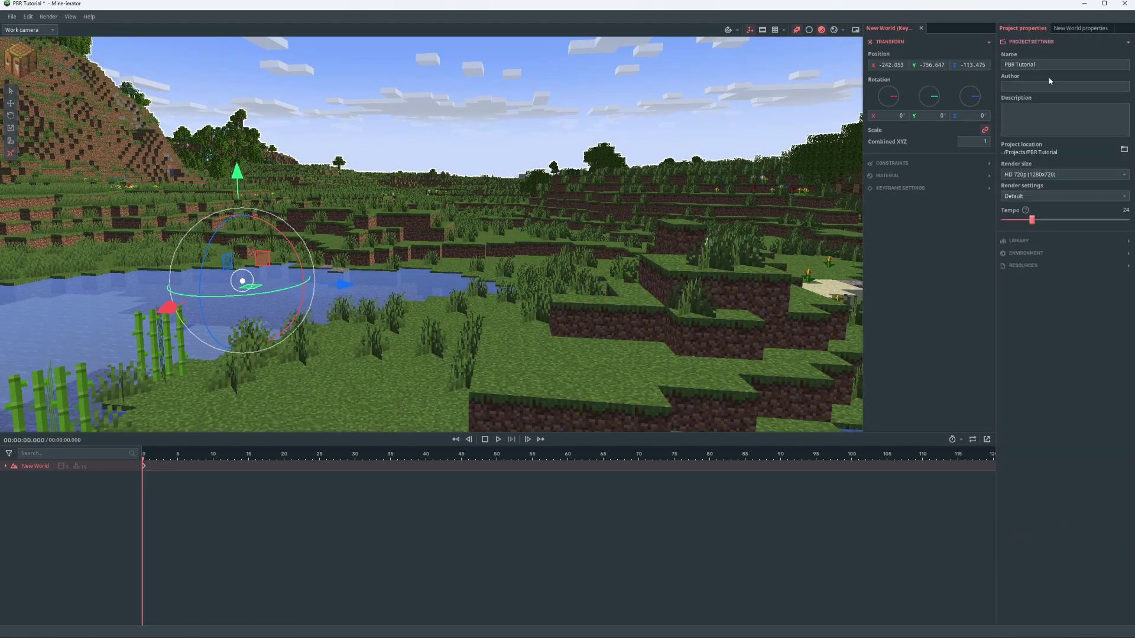
pyautogui.click(1046, 197)
pyautogui.click(1015, 210)
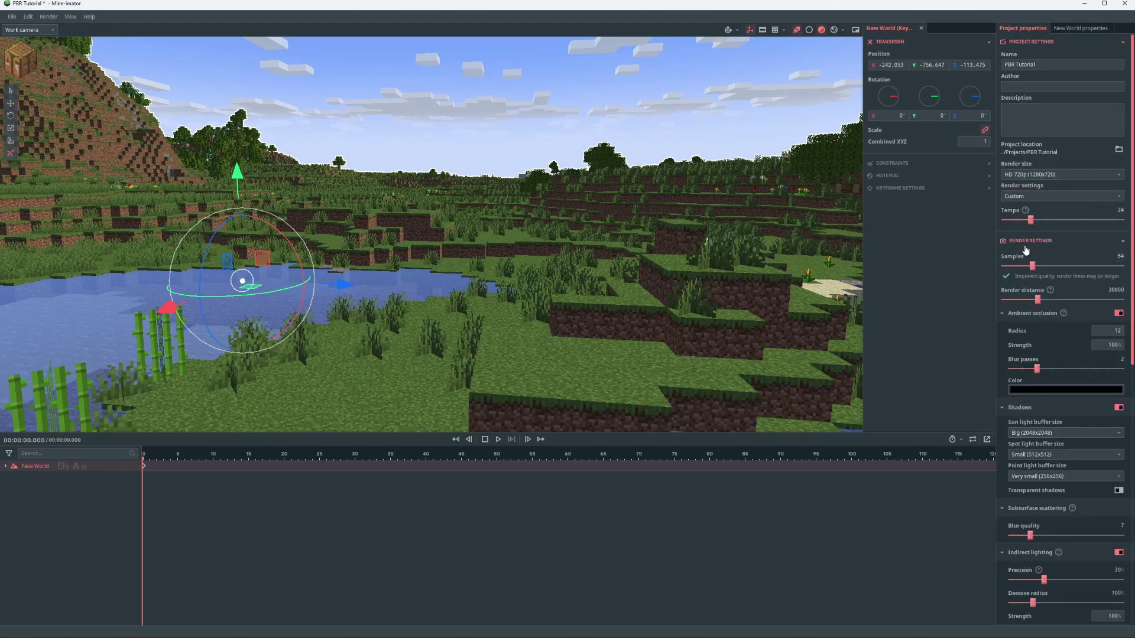
pyautogui.scroll(-10, 1036, 343)
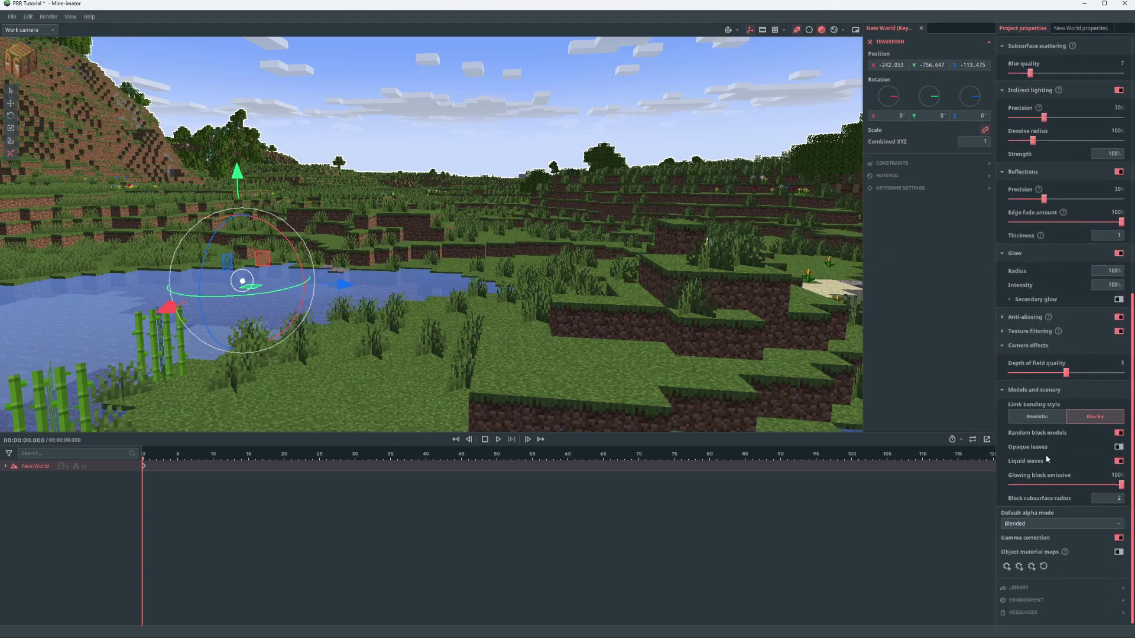
pyautogui.click(1119, 552)
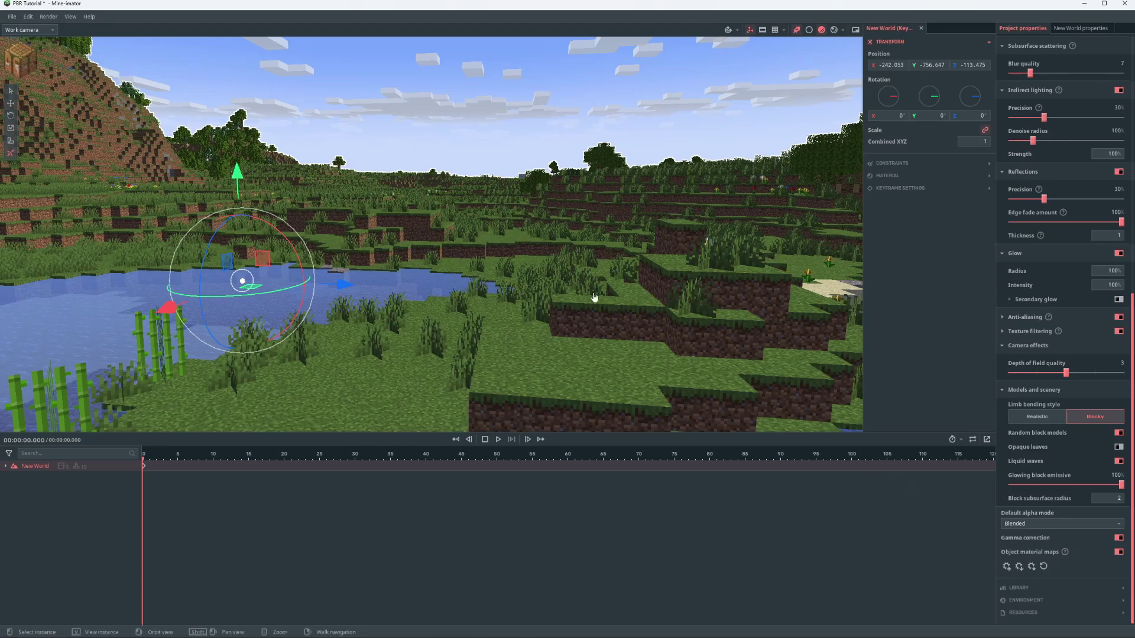
pyautogui.click(20, 60)
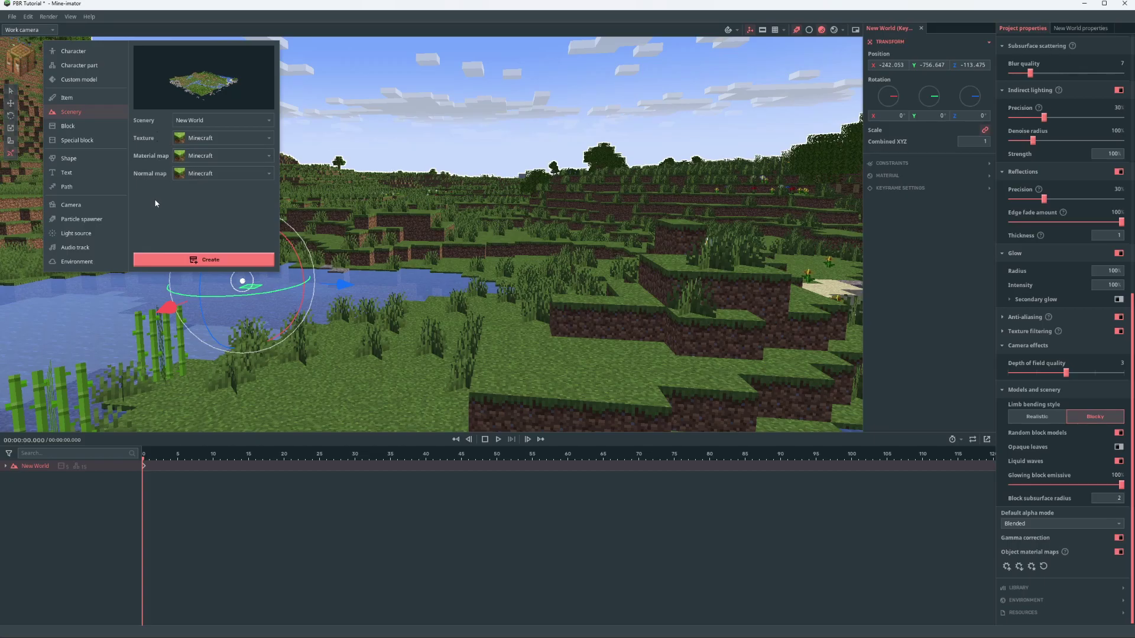
pyautogui.click(199, 260)
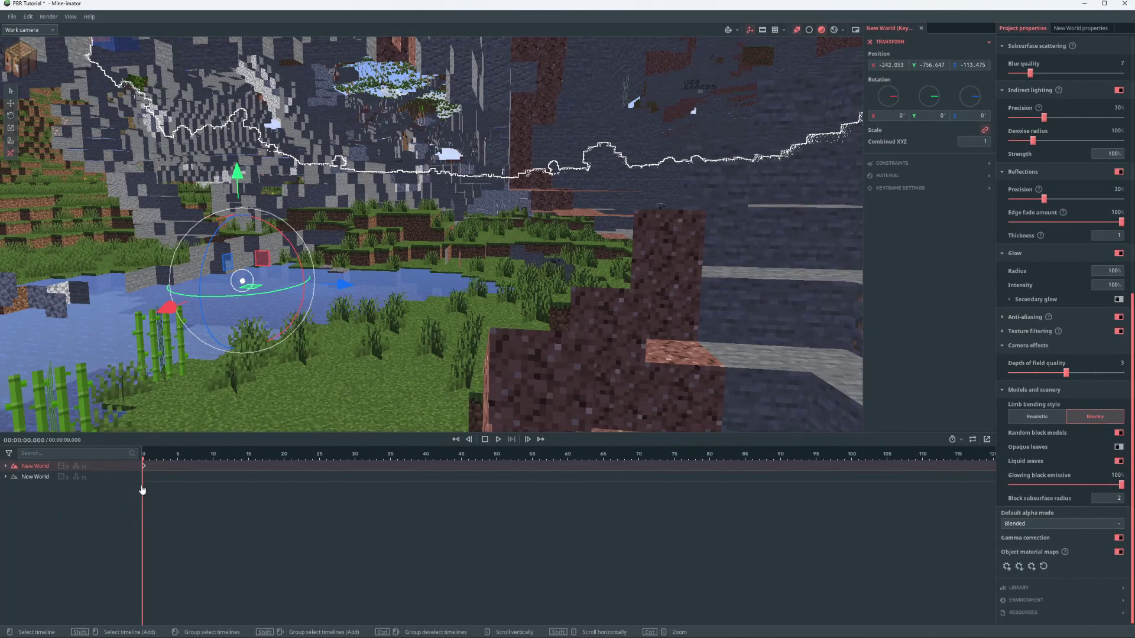
pyautogui.press('Delete')
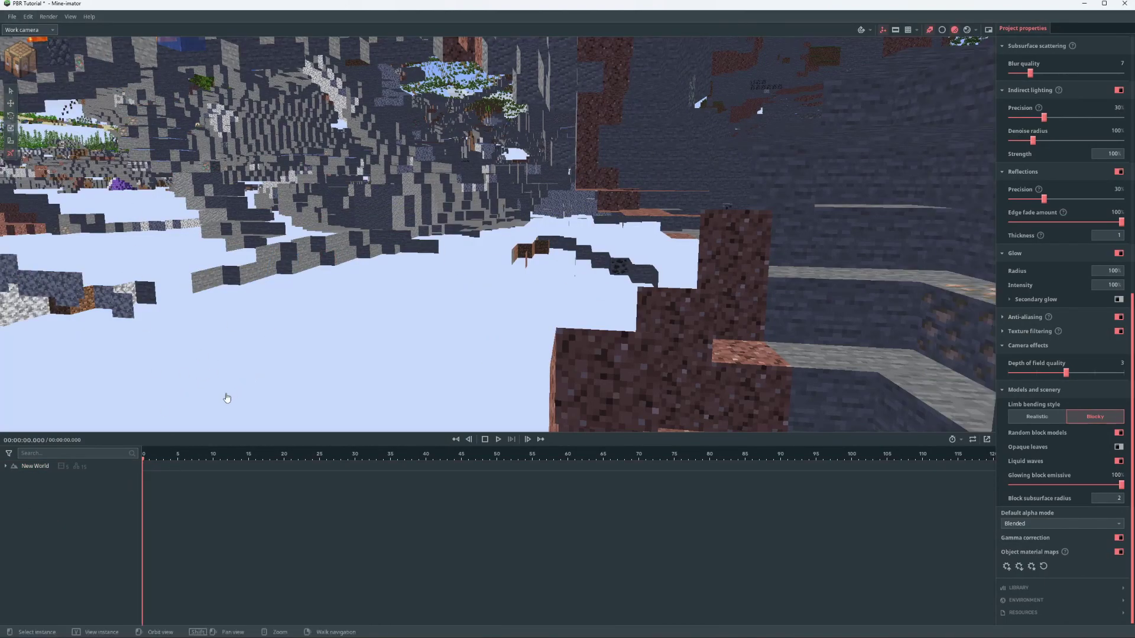
pyautogui.hotkey('ctrl', 'z')
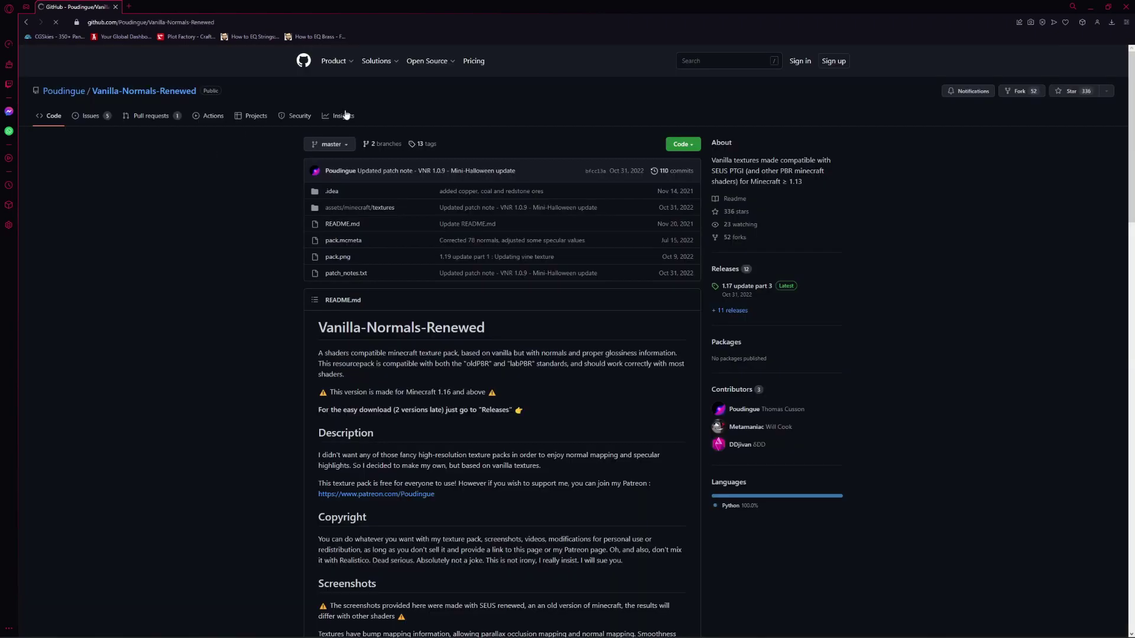
# - Open the download options of the Vanilla-Normals-Renewed repository, and put its master zip in a new Test folder inside Resourcepacks
pyautogui.click(692, 144)
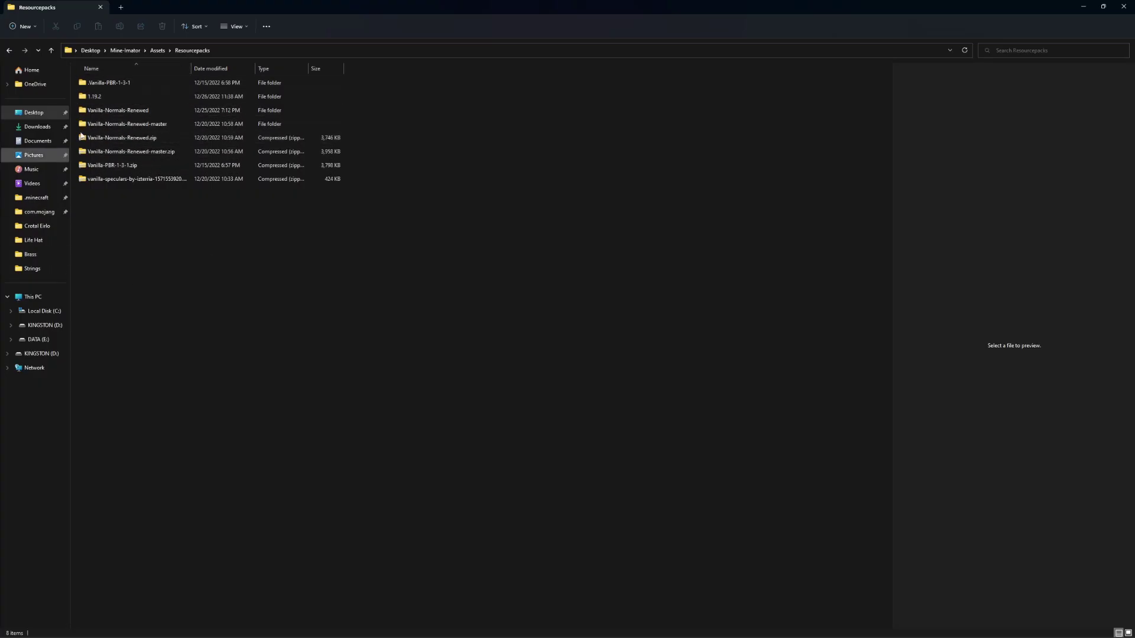
pyautogui.click(151, 139)
pyautogui.click(22, 23)
pyautogui.click(45, 47)
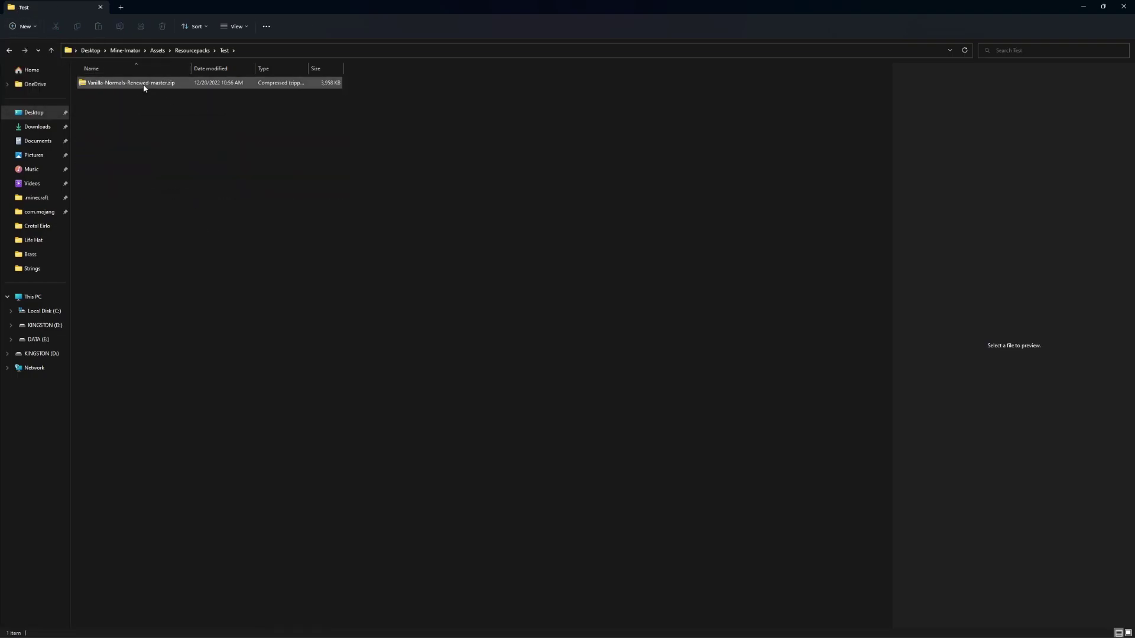
# - Extract Vanilla-Normals-Renewed-master.zip in the Test folder and open the extracted folder
pyautogui.rightClick(144, 87)
pyautogui.click(175, 148)
pyautogui.click(635, 410)
pyautogui.doubleClick(148, 87)
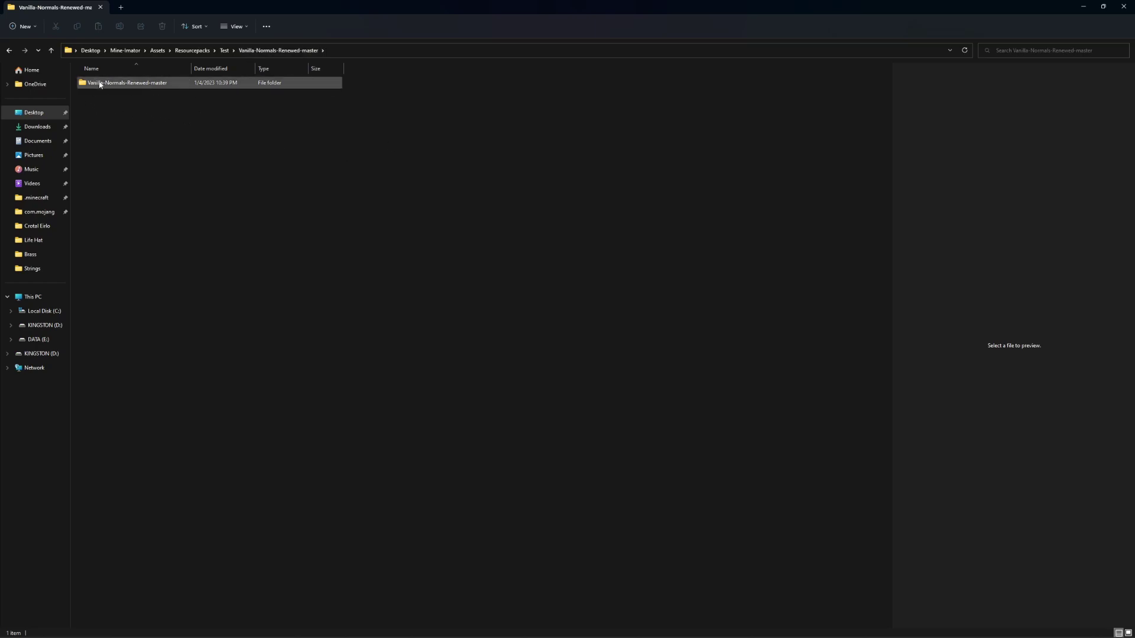
# - Compress all contents of the inner Vanilla-Normals-Renewed-master folder directly into Vanilla-Normals-Renewed-master.zip with 7-Zip
pyautogui.moveTo(99, 84)
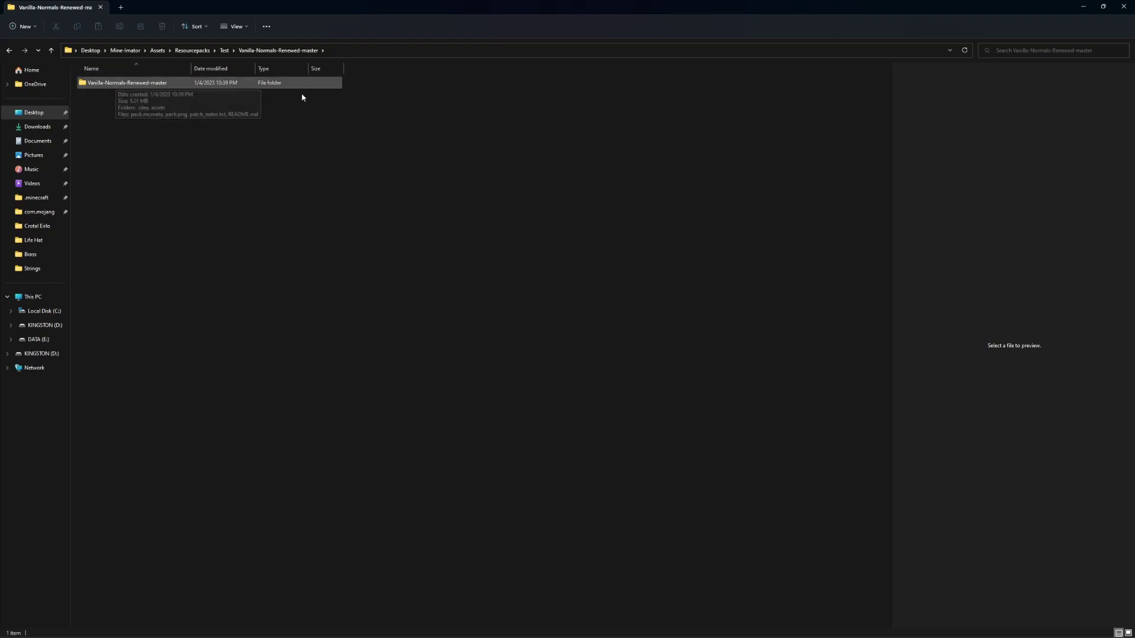
pyautogui.moveTo(141, 84)
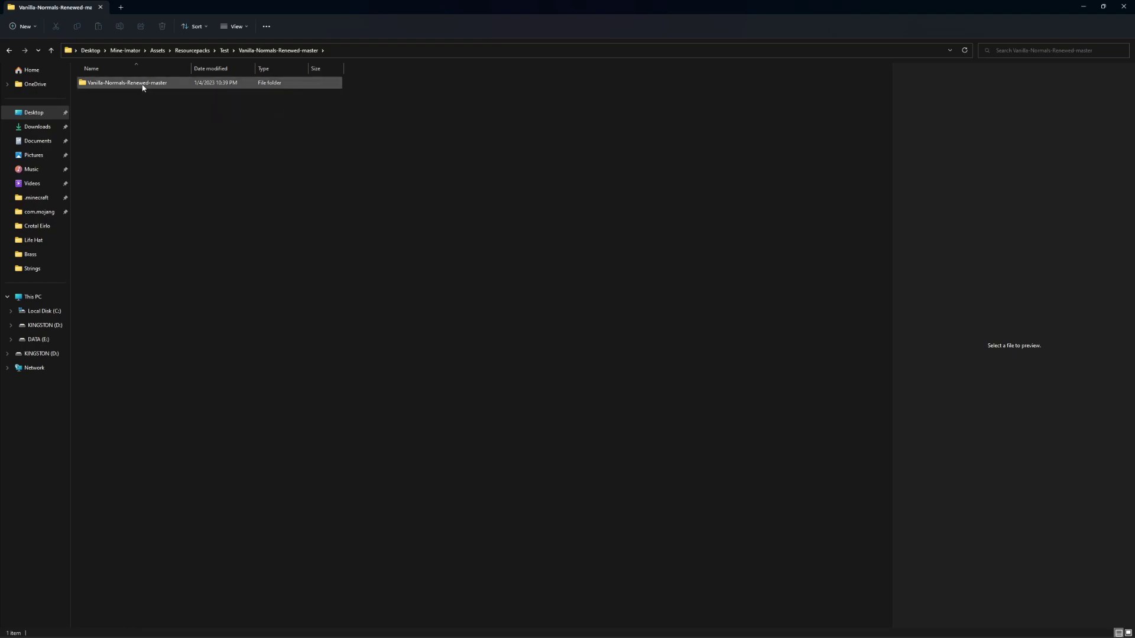
pyautogui.doubleClick(142, 90)
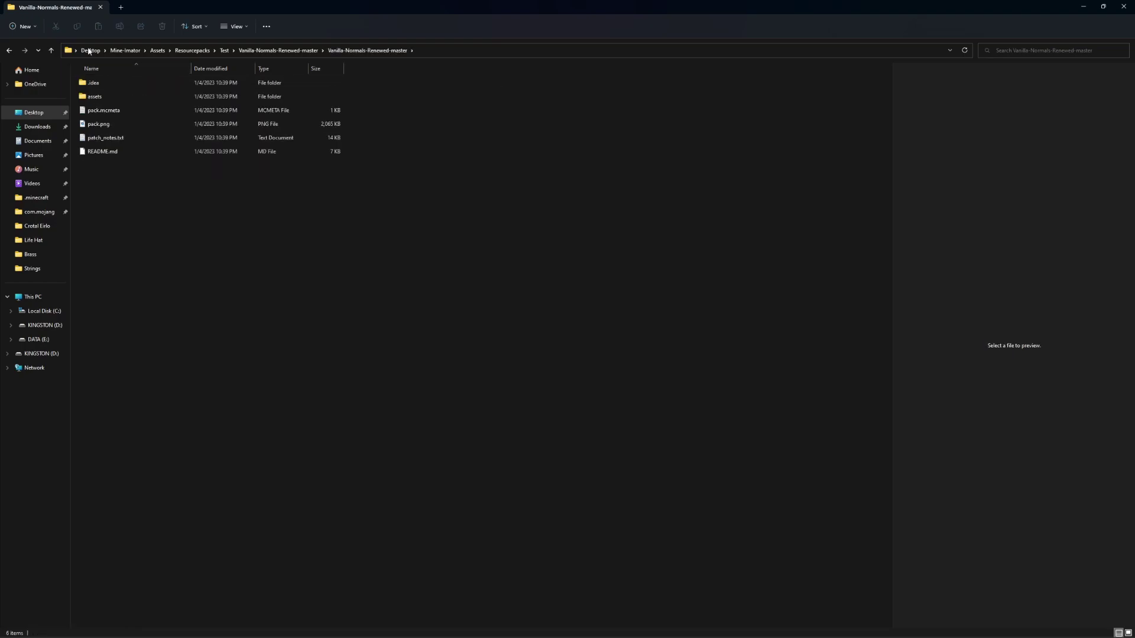
pyautogui.moveTo(182, 216); pyautogui.dragTo(106, 83)
pyautogui.rightClick(106, 84)
pyautogui.moveTo(129, 131)
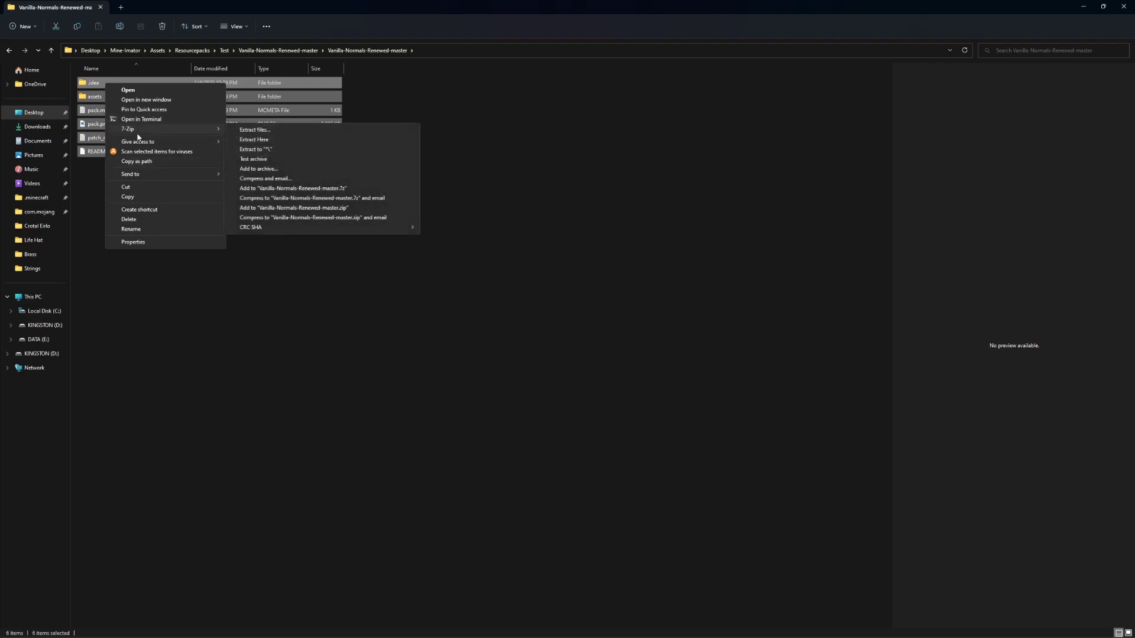
pyautogui.click(294, 208)
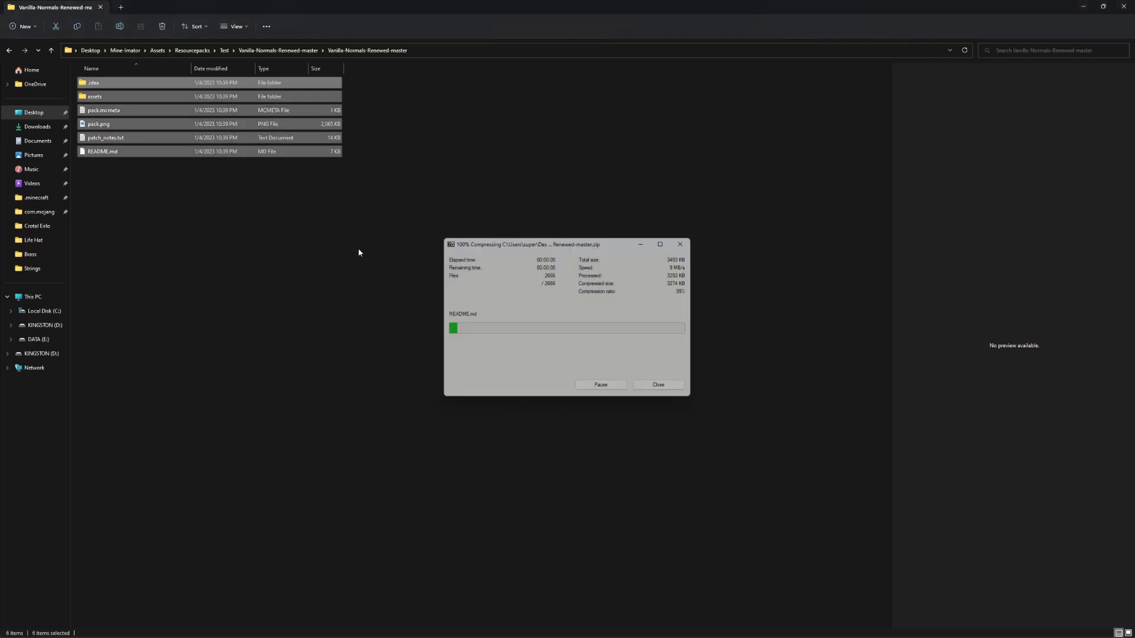
pyautogui.click(146, 165)
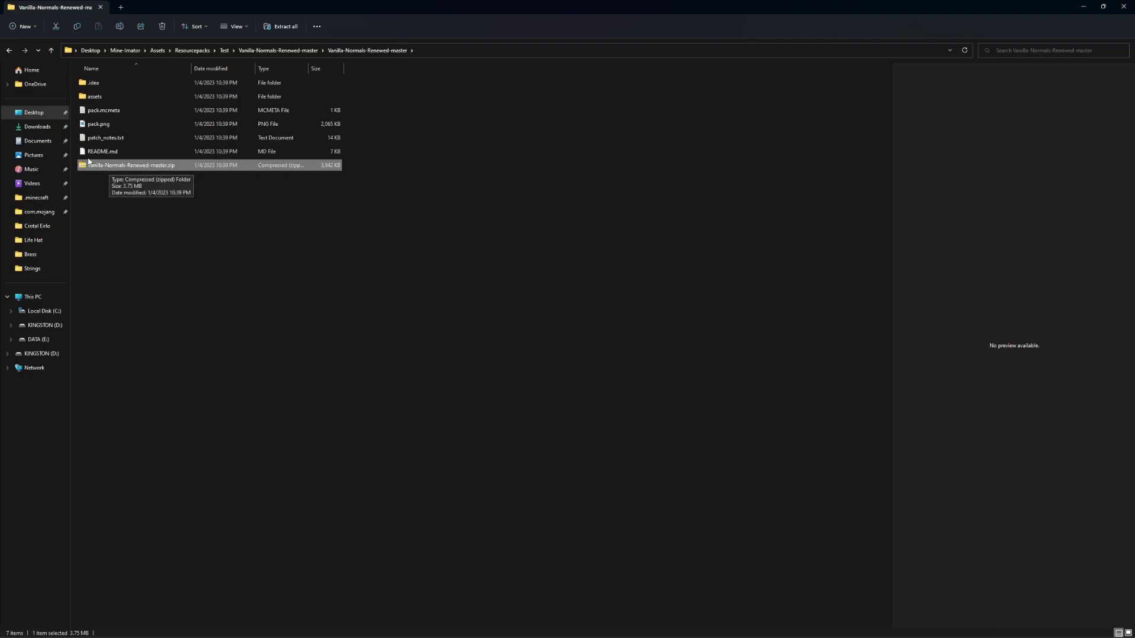
# - Go back up to the Resourcepacks folder and select the Vanilla-Normals-Renewed folder
pyautogui.click(51, 50)
pyautogui.click(51, 50)
pyautogui.click(52, 51)
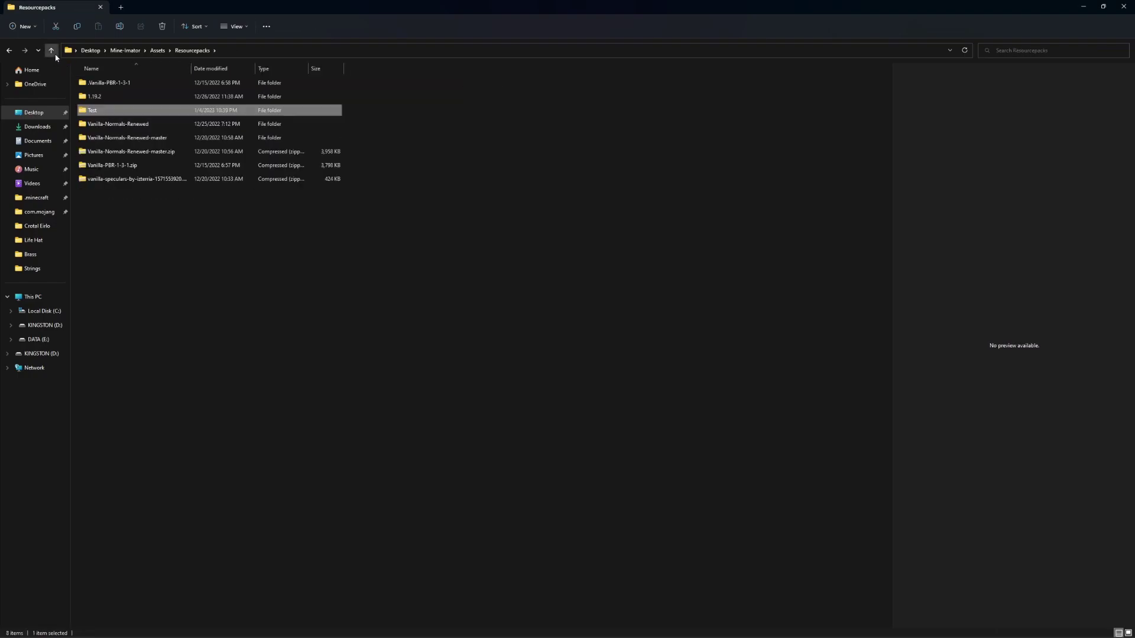
pyautogui.click(137, 125)
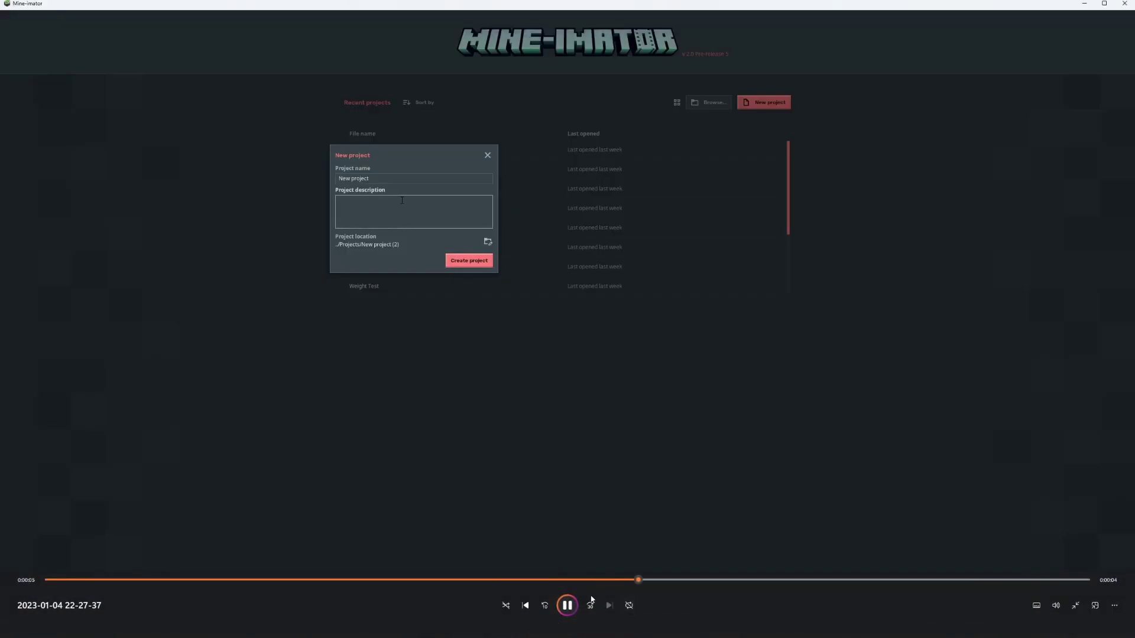
pyautogui.click(573, 602)
pyautogui.click(1073, 605)
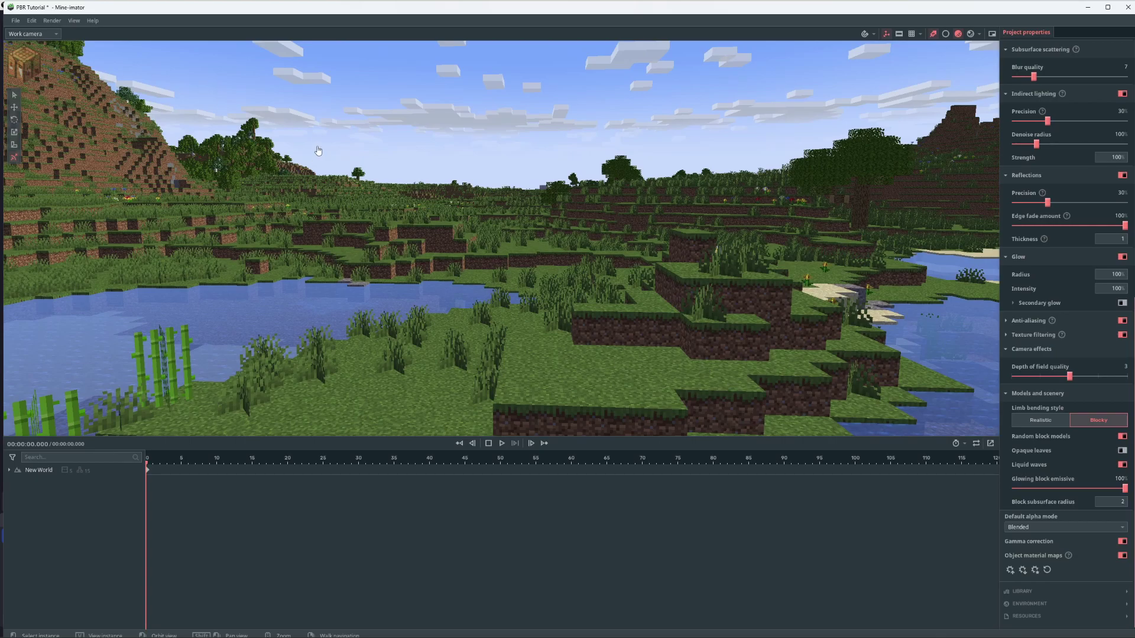
# - Switch to Mine-imator and import the Vanilla-Normals-Renewed resource pack into the project
pyautogui.moveTo(1017, 13); pyautogui.dragTo(998, 214)
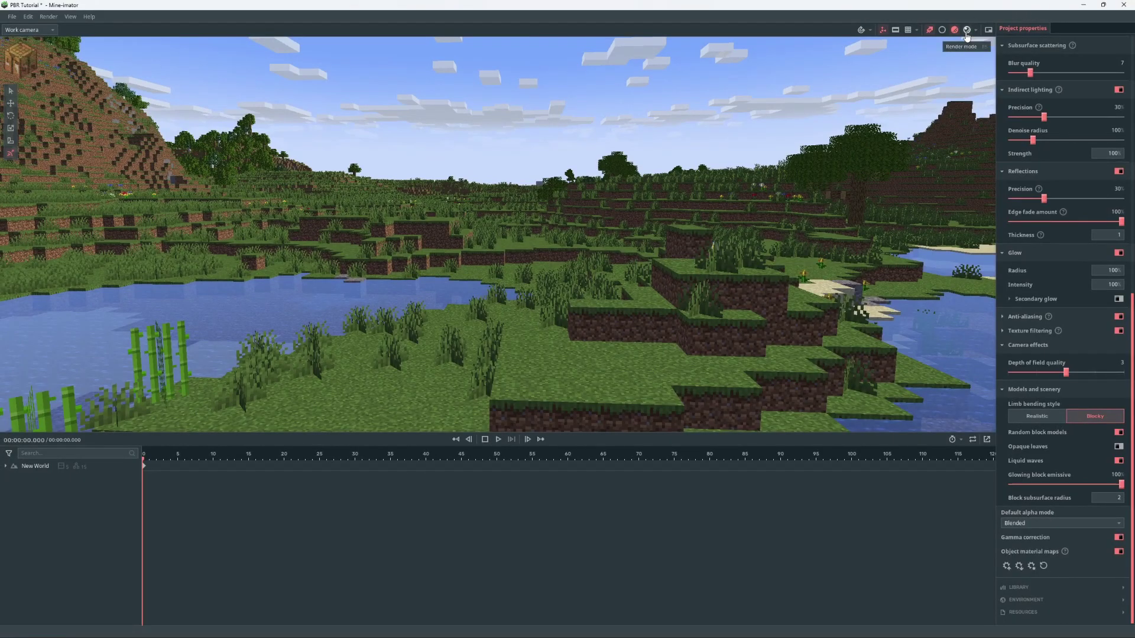
pyautogui.hotkey('ctrl', 'i')
pyautogui.click(134, 166)
pyautogui.doubleClick(135, 168)
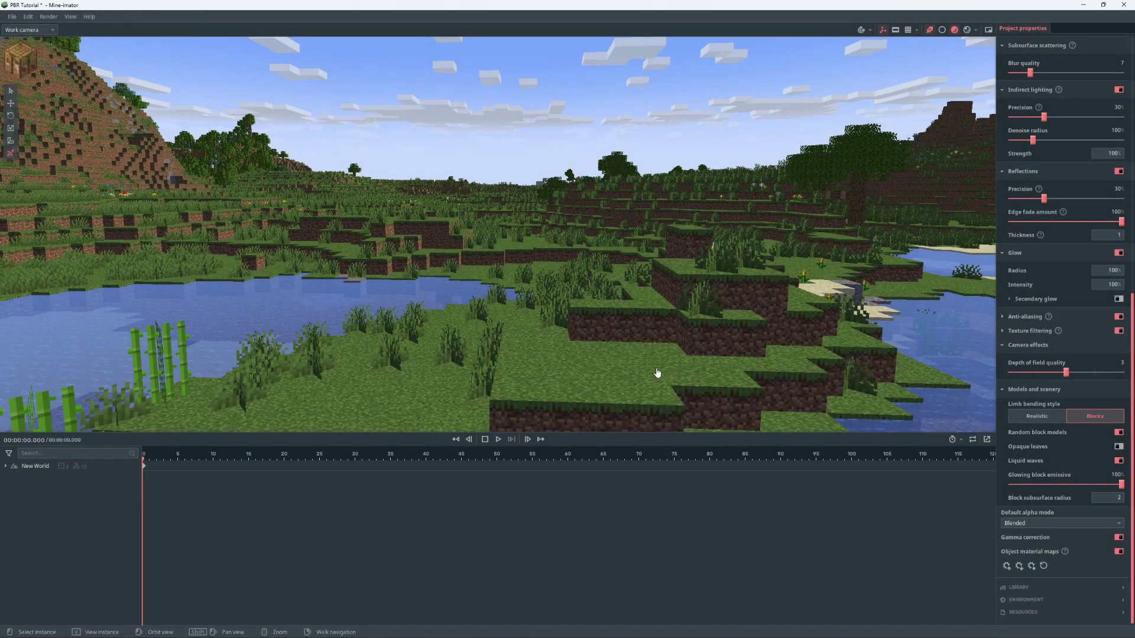
# - Set both the material map and the normal map of the New World scenery to Vanilla-Normals-Renewed
pyautogui.click(655, 370)
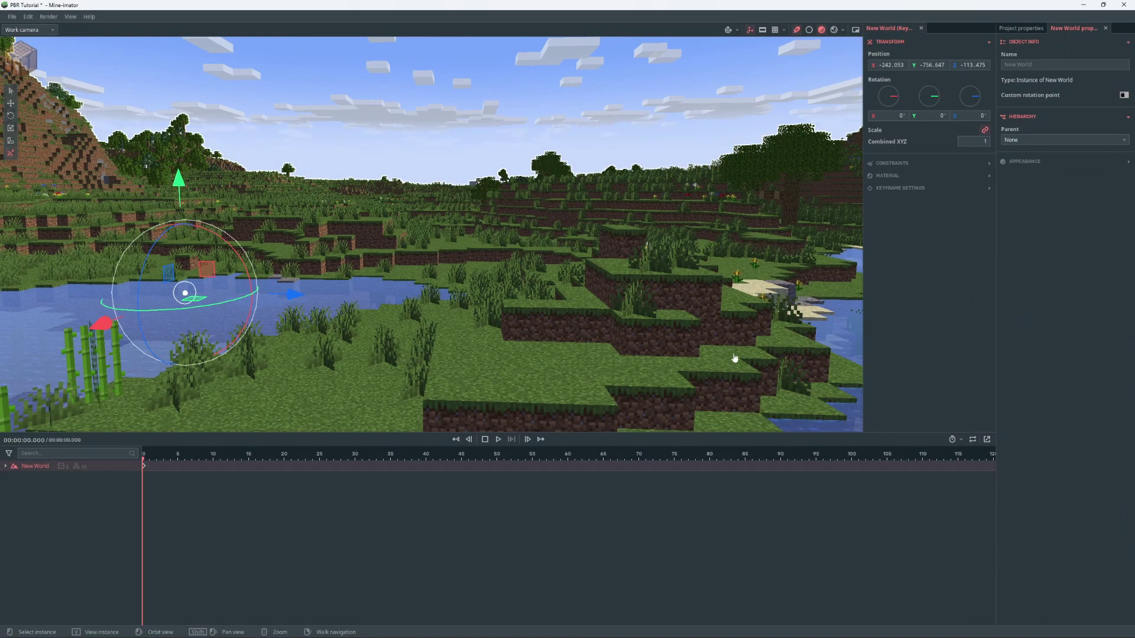
pyautogui.click(990, 178)
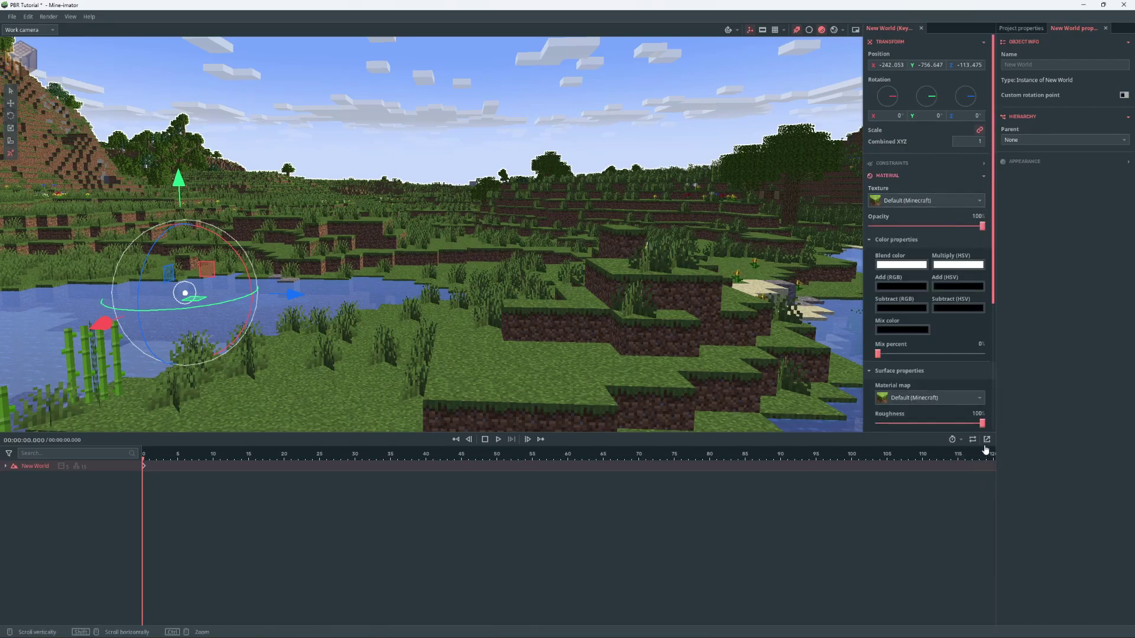
pyautogui.scroll(-4, 969, 296)
pyautogui.click(929, 293)
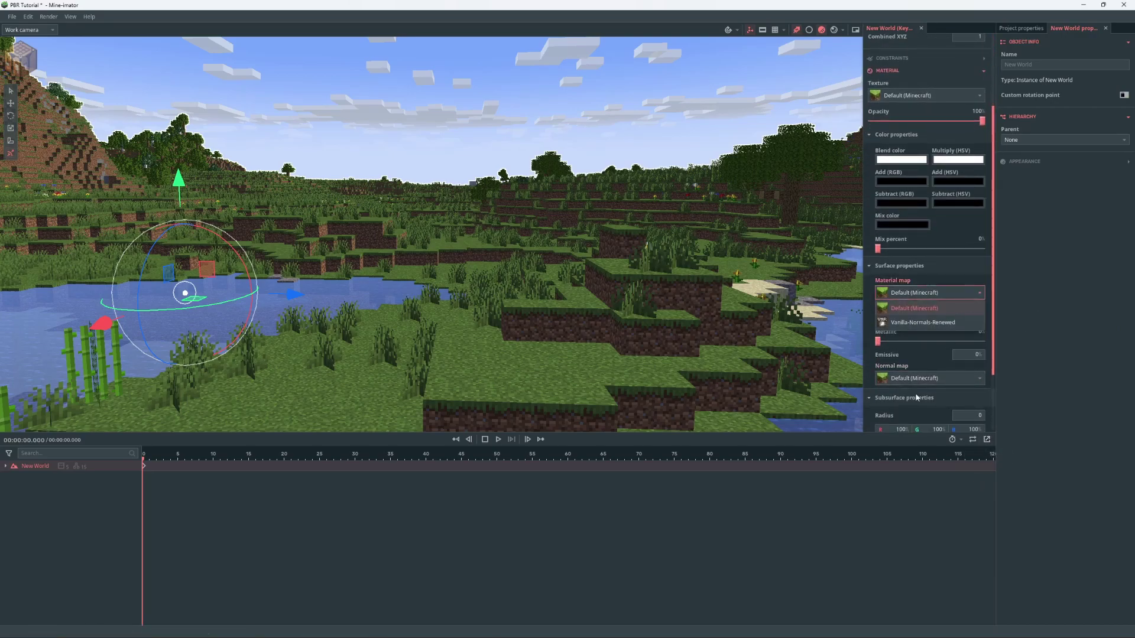
pyautogui.click(904, 323)
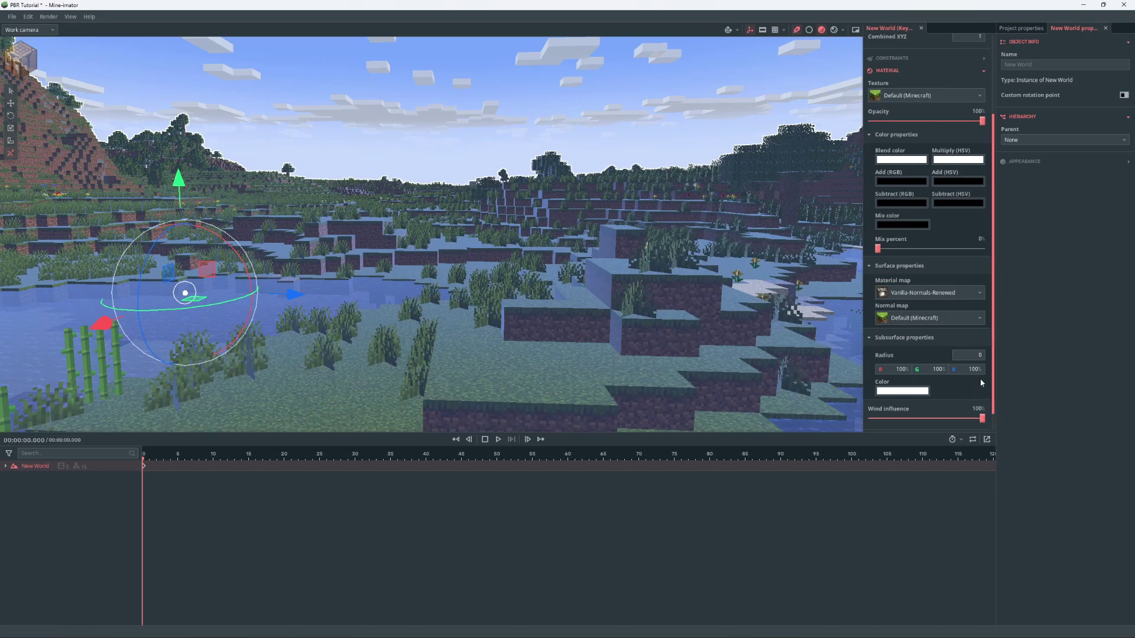
pyautogui.click(932, 319)
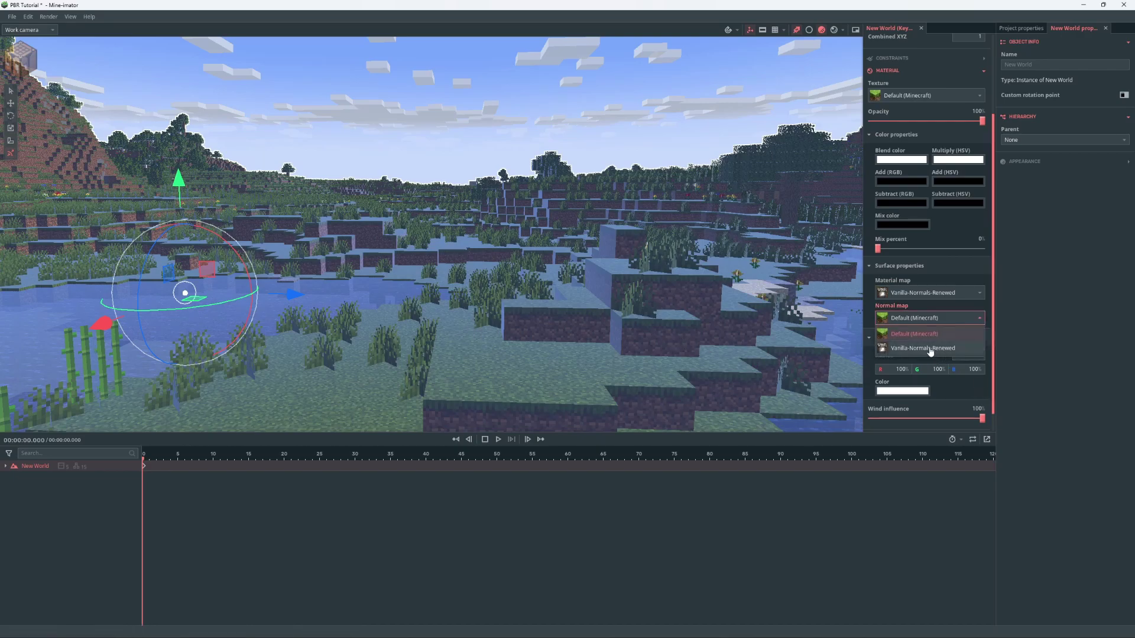
pyautogui.click(929, 350)
pyautogui.moveTo(646, 317)
pyautogui.mouseDown(button='right')
pyautogui.moveTo(650, 361)
pyautogui.moveTo(664, 331)
pyautogui.moveTo(703, 316)
pyautogui.moveTo(650, 319)
pyautogui.mouseUp(button='right')
pyautogui.press('w')
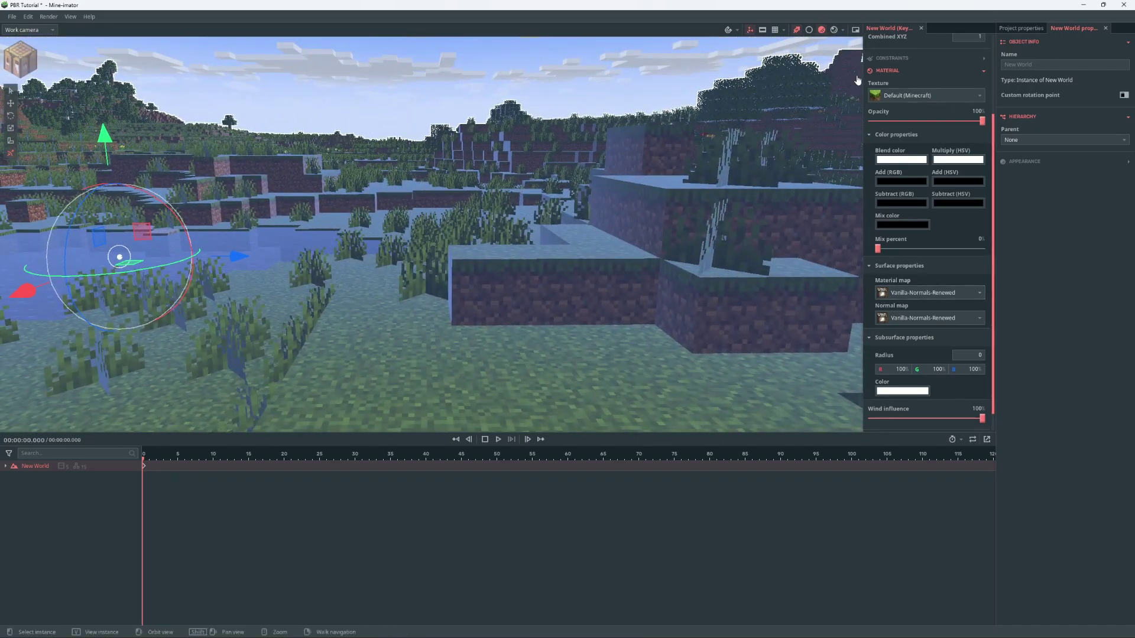
# - Switch the work camera view to rendered mode and inspect the grass and dirt blocks up close
pyautogui.click(831, 32)
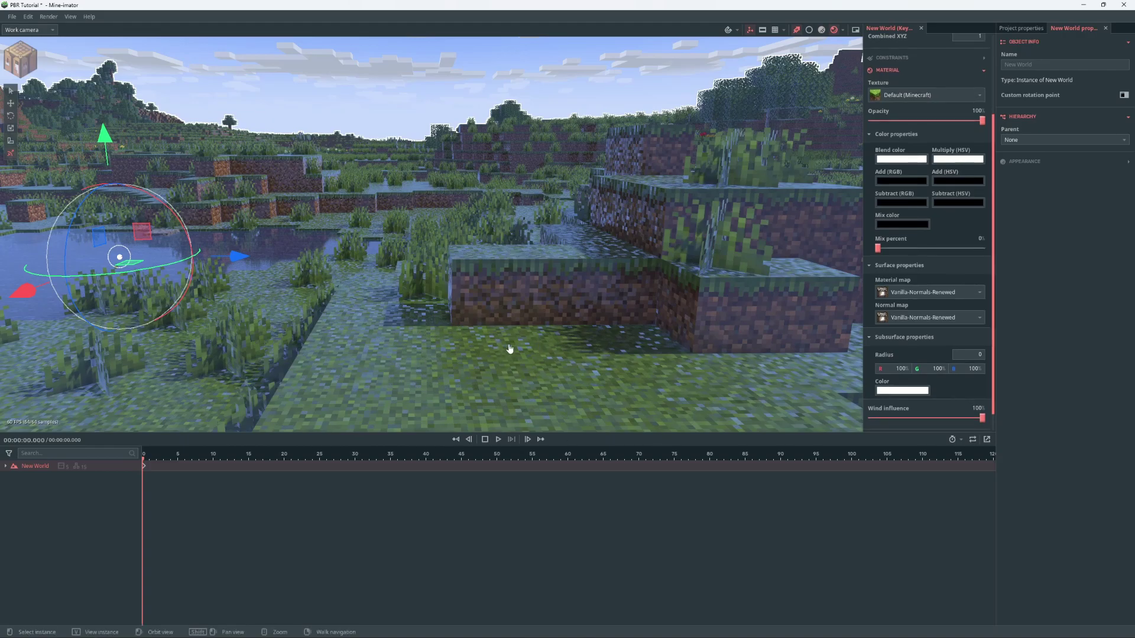
pyautogui.moveTo(530, 342); pyautogui.dragTo(482, 362, button='right')
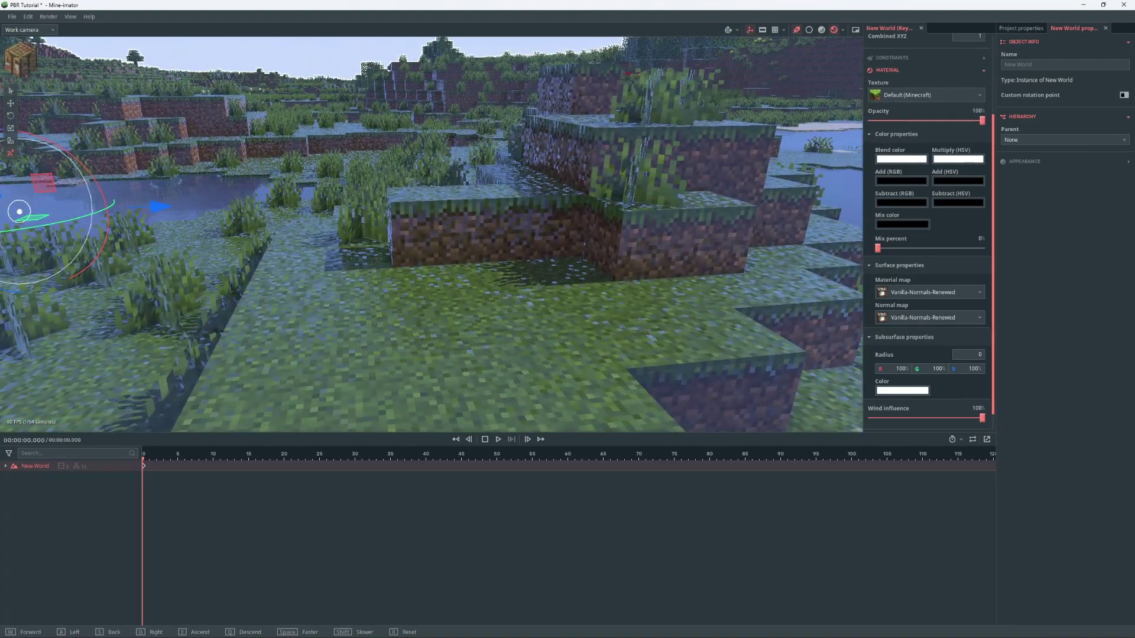
pyautogui.moveTo(577, 364); pyautogui.dragTo(578, 365, button='right')
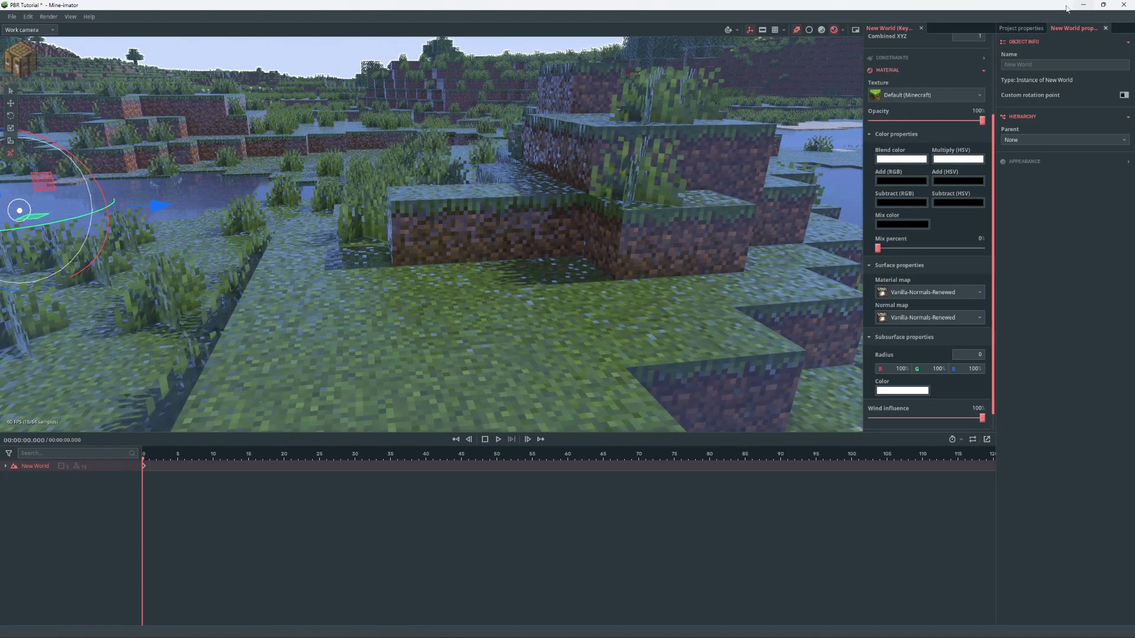
# - Enable the glossy material option for the Vanilla-Normals-Renewed resource in the project resources and check the terrain's shading
pyautogui.click(1017, 29)
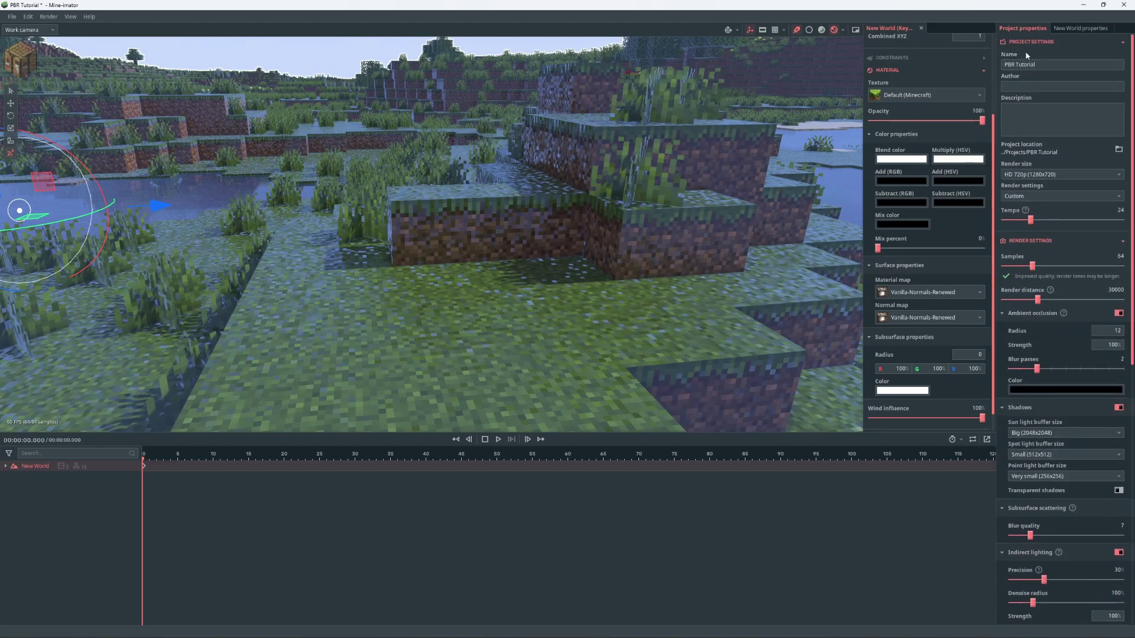
pyautogui.click(1027, 42)
pyautogui.click(1022, 53)
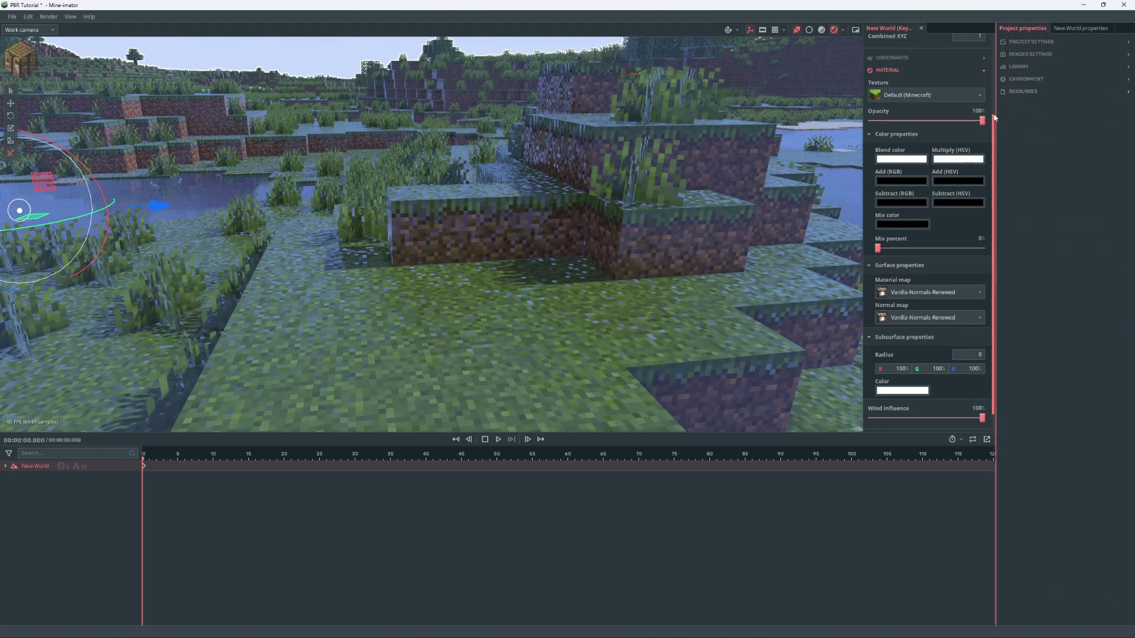
pyautogui.click(1023, 91)
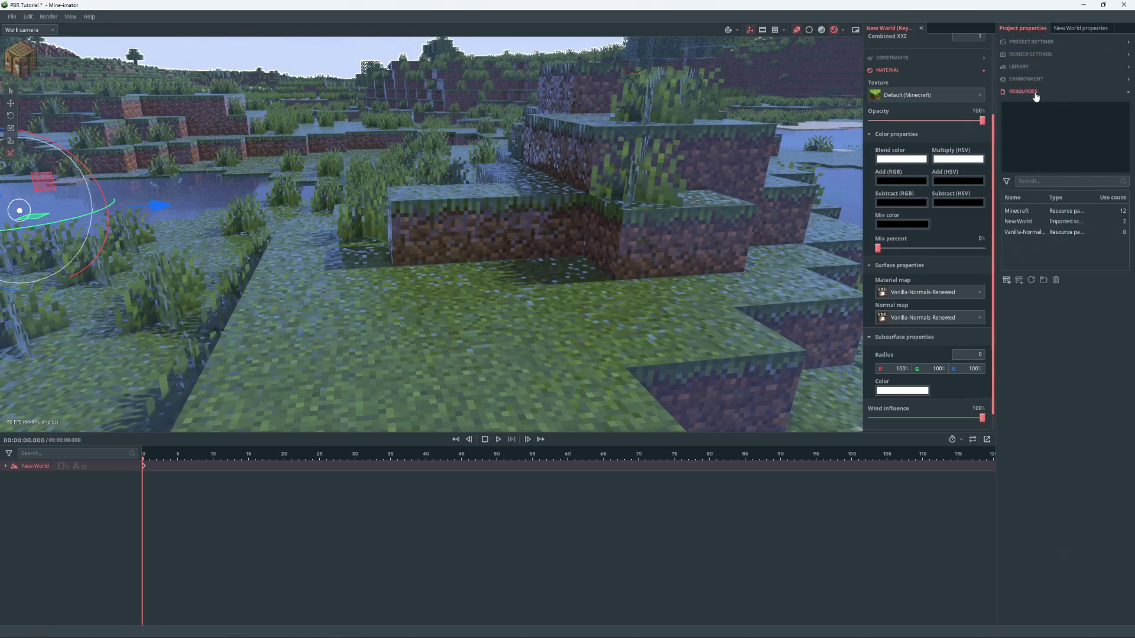
pyautogui.click(1032, 236)
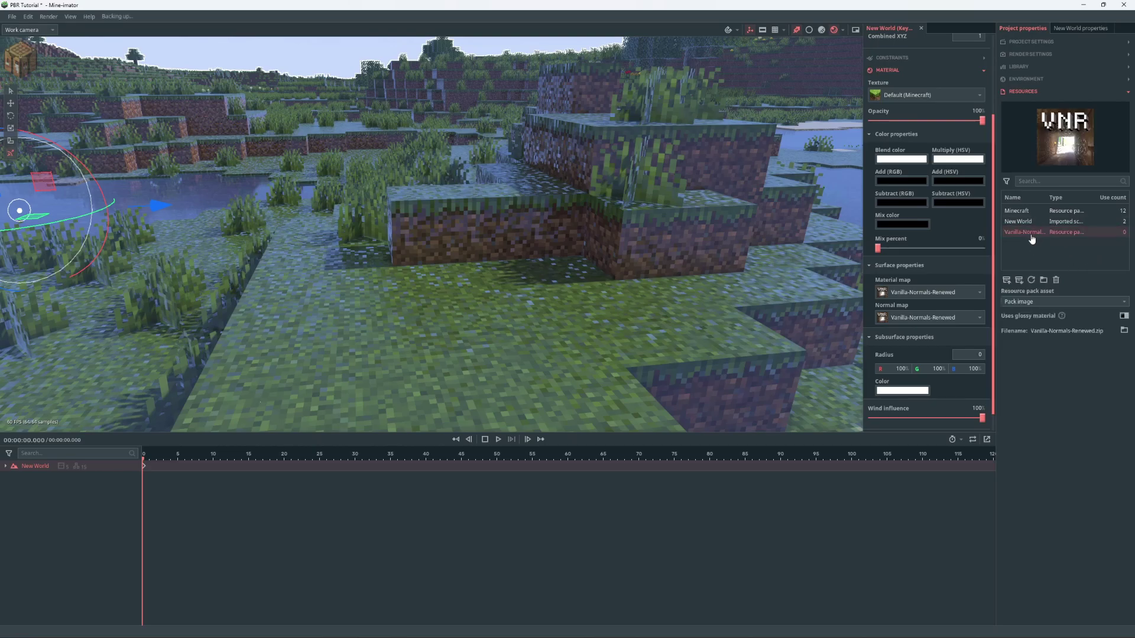
pyautogui.click(1124, 317)
pyautogui.moveTo(648, 319)
pyautogui.mouseDown(button='right')
pyautogui.moveTo(715, 266)
pyautogui.moveTo(828, 266)
pyautogui.moveTo(665, 327)
pyautogui.mouseUp(button='right')
pyautogui.moveTo(591, 313)
pyautogui.mouseDown(button='right')
pyautogui.moveTo(609, 269)
pyautogui.moveTo(582, 309)
pyautogui.mouseUp(button='right')
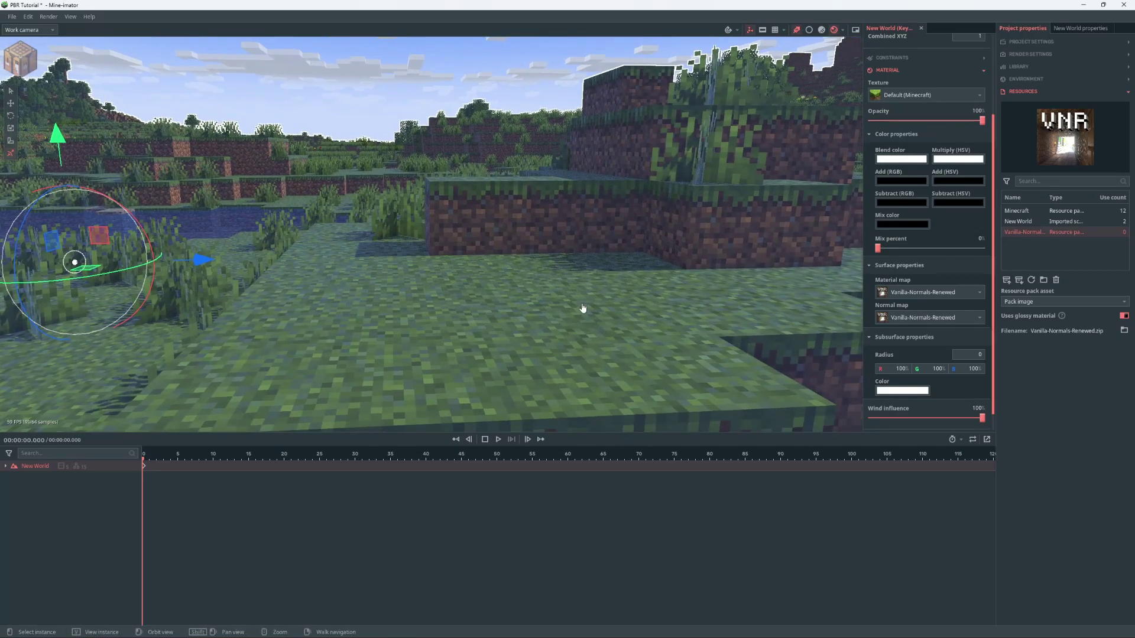
pyautogui.moveTo(579, 307); pyautogui.dragTo(596, 297)
# - Deselect the New World instance and review the scenery's texture and map settings in the project library
pyautogui.click(921, 28)
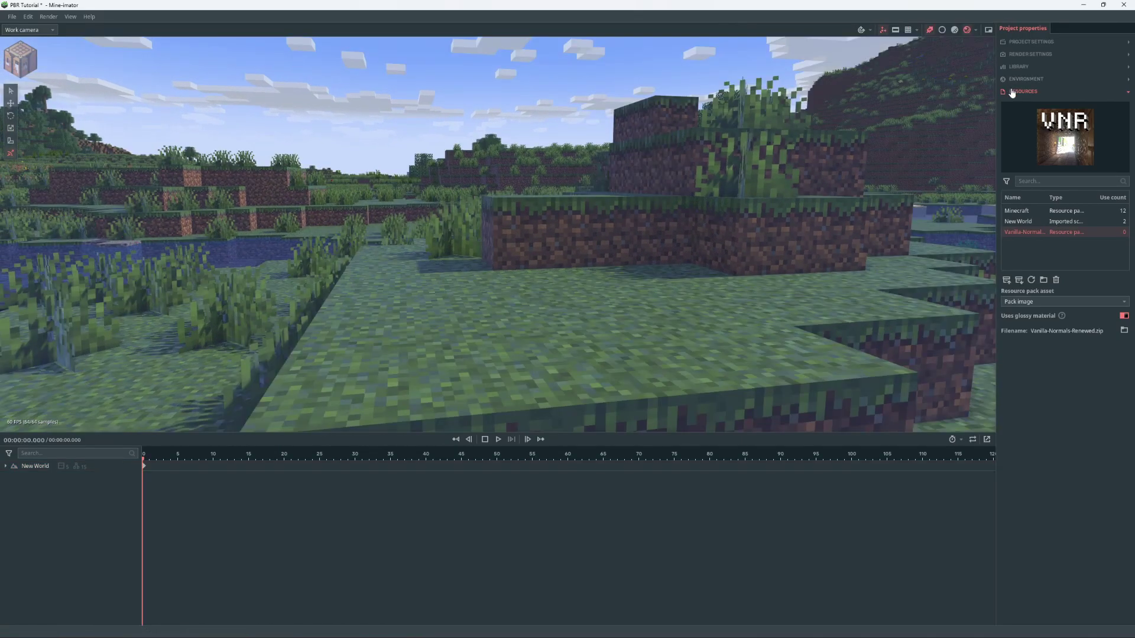
pyautogui.click(1013, 91)
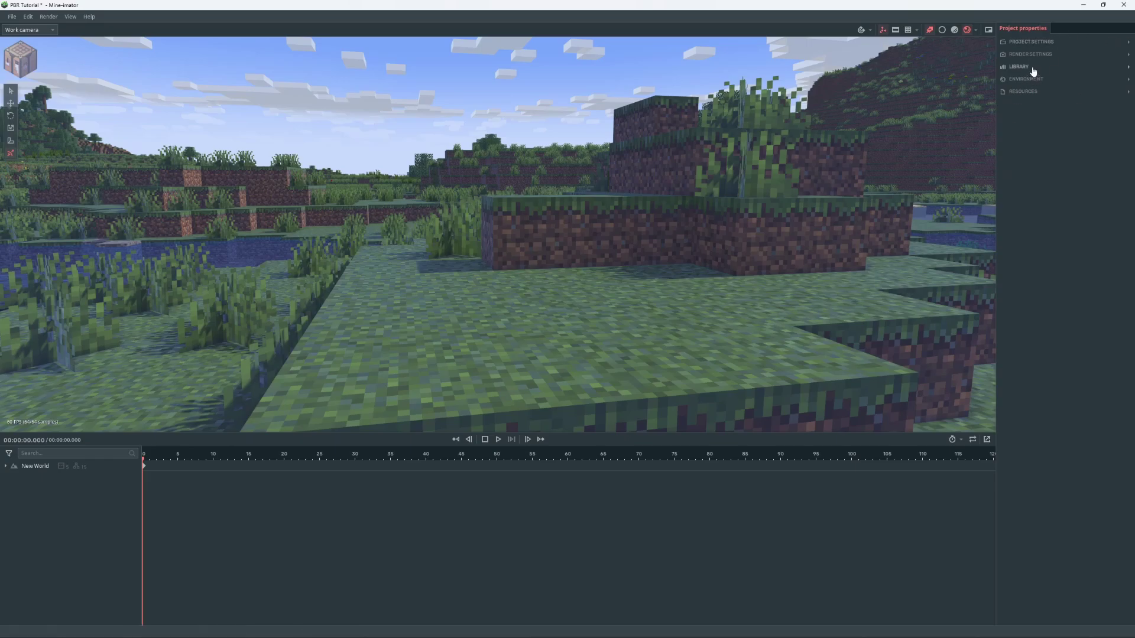
pyautogui.click(1033, 69)
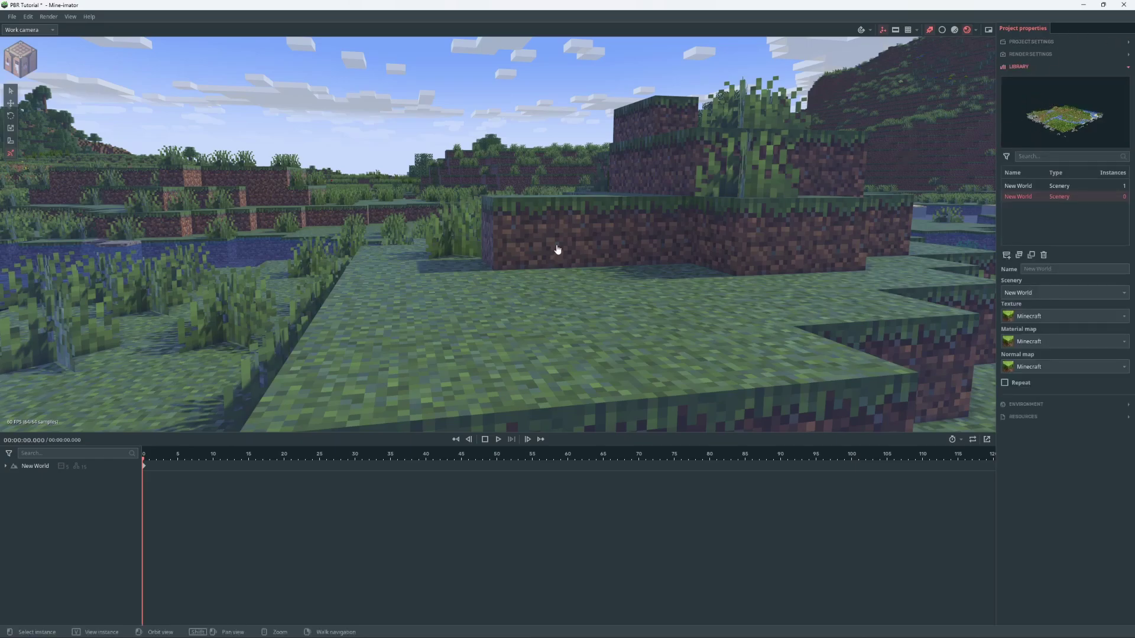
pyautogui.moveTo(525, 289)
pyautogui.mouseDown(button='right')
pyautogui.moveTo(508, 307)
pyautogui.moveTo(527, 286)
pyautogui.mouseUp(button='right')
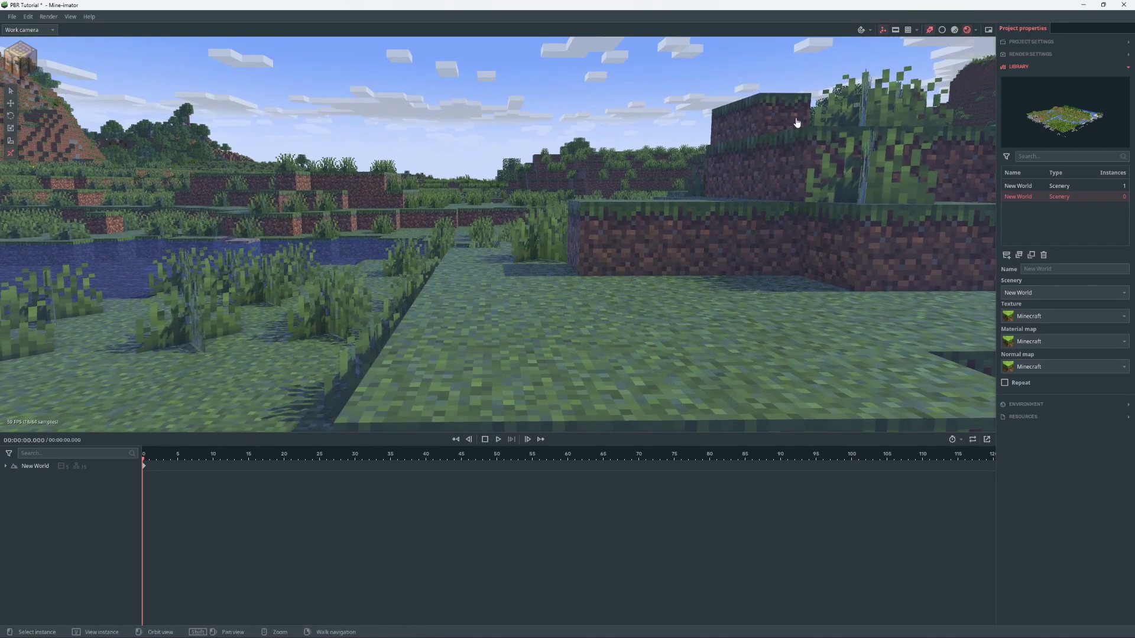
pyautogui.click(1023, 68)
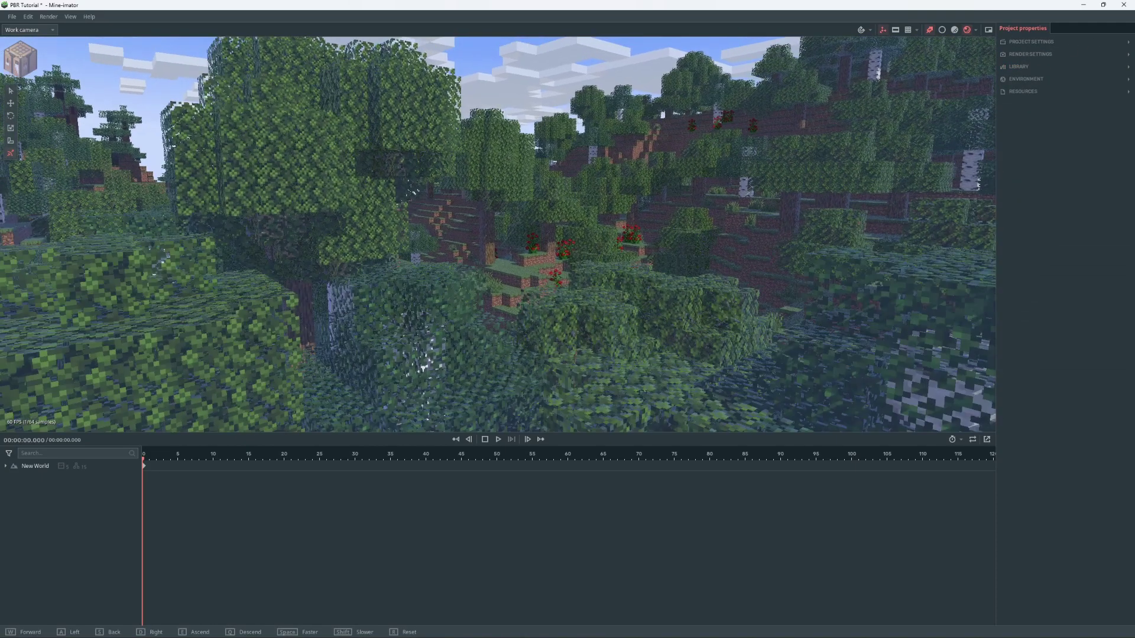
# - Fly to a viewpoint beside a tree trunk in the forest and create a camera there
pyautogui.press('w')
pyautogui.moveTo(498, 234); pyautogui.dragTo(577, 216, button='right')
pyautogui.press('s')
pyautogui.press('d')
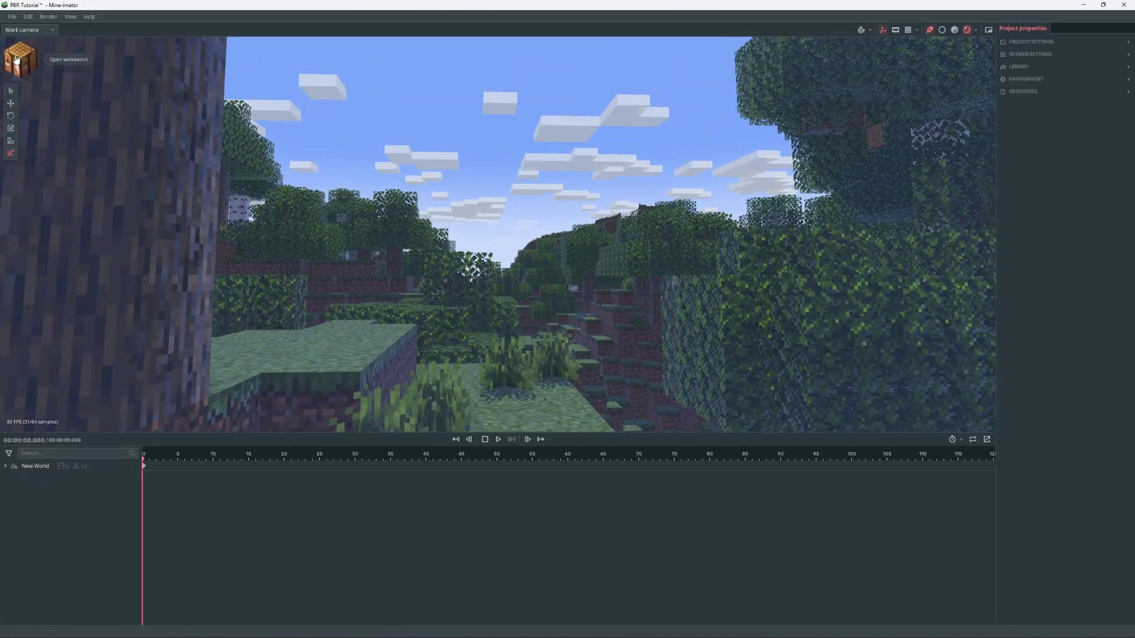
pyautogui.click(20, 63)
pyautogui.click(74, 205)
pyautogui.click(249, 260)
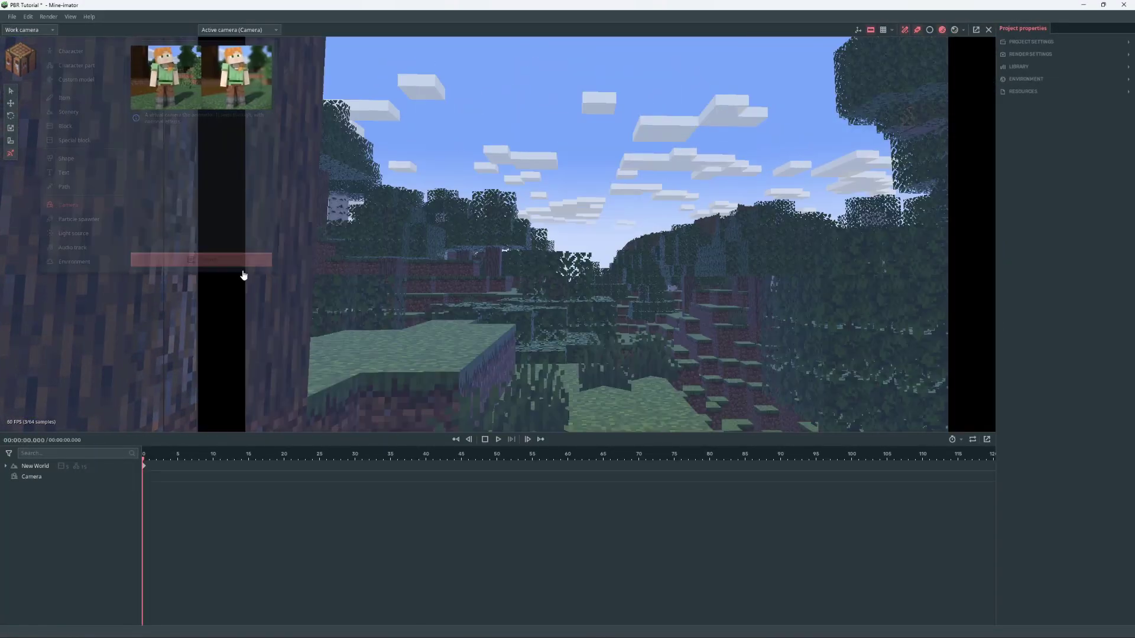
# - Turn on the grid overlay in the active camera view and frame the tree trunk near the left grid line
pyautogui.moveTo(512, 287); pyautogui.dragTo(565, 300, button='right')
pyautogui.press('s')
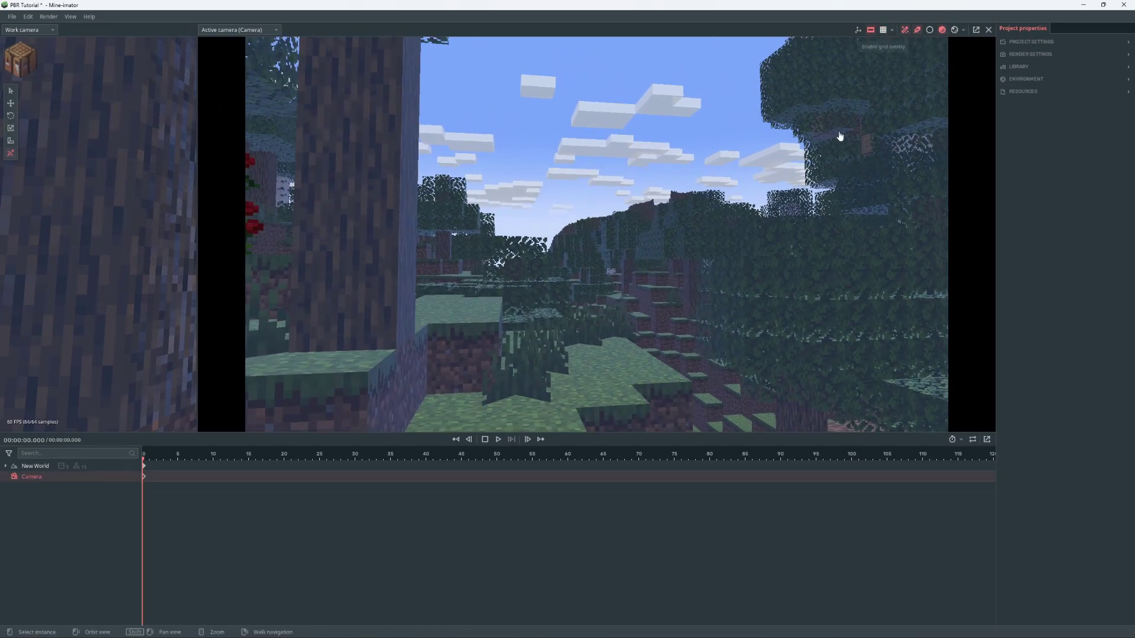
pyautogui.click(883, 30)
pyautogui.press('a')
pyautogui.moveTo(792, 148); pyautogui.dragTo(808, 143, button='right')
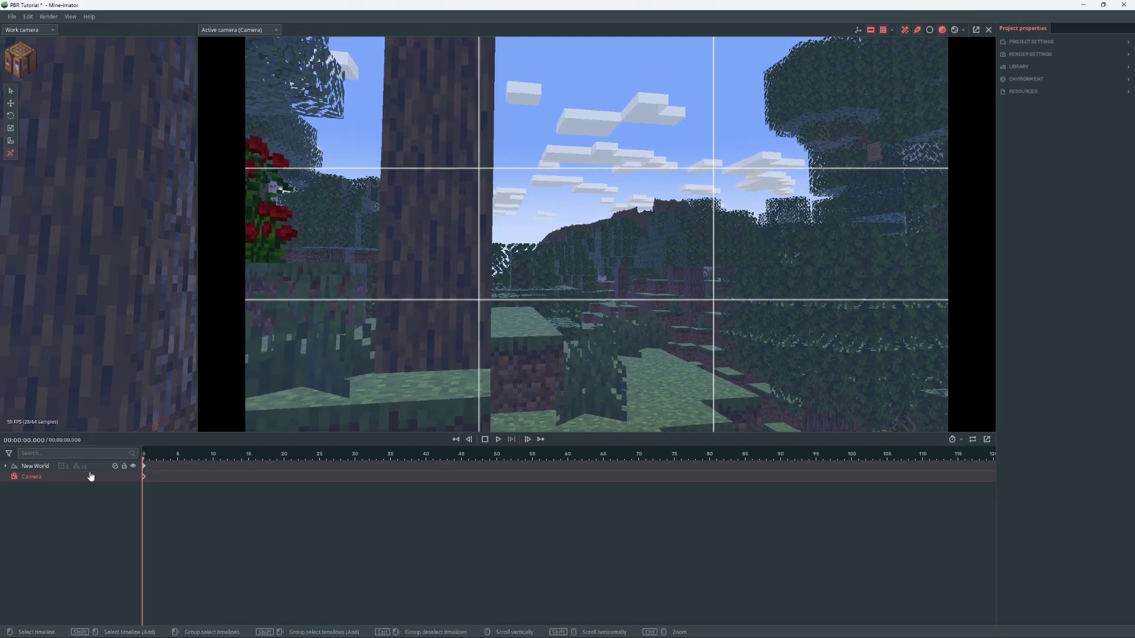
# - Set the environment's sky color to black
pyautogui.click(1038, 80)
pyautogui.scroll(-5, 1051, 354)
pyautogui.click(1037, 335)
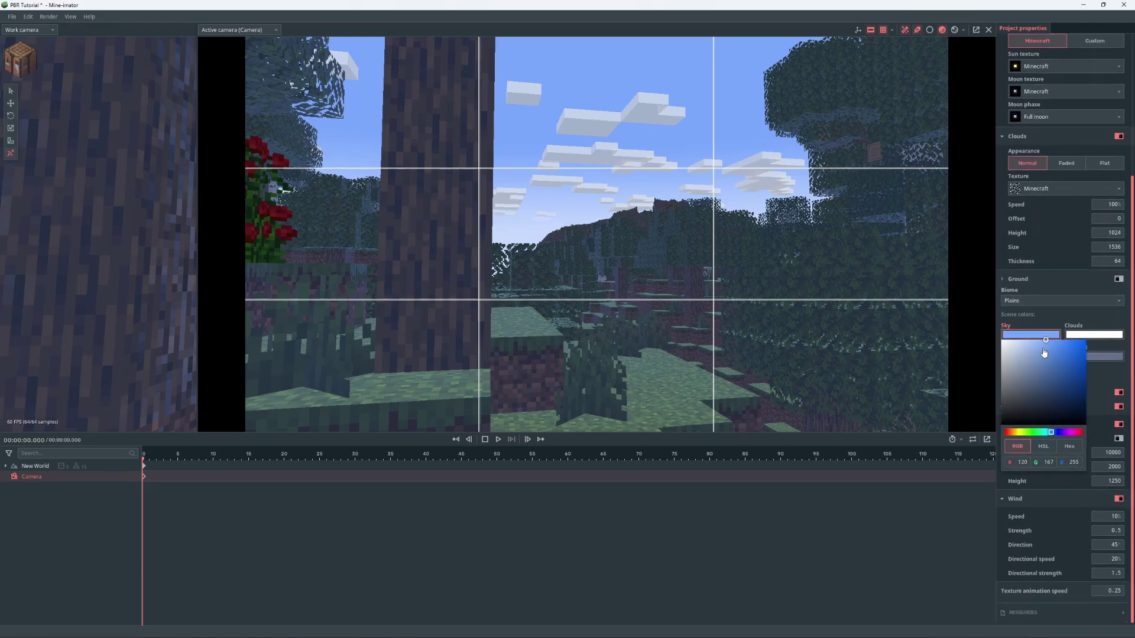
pyautogui.moveTo(1044, 353); pyautogui.dragTo(934, 513)
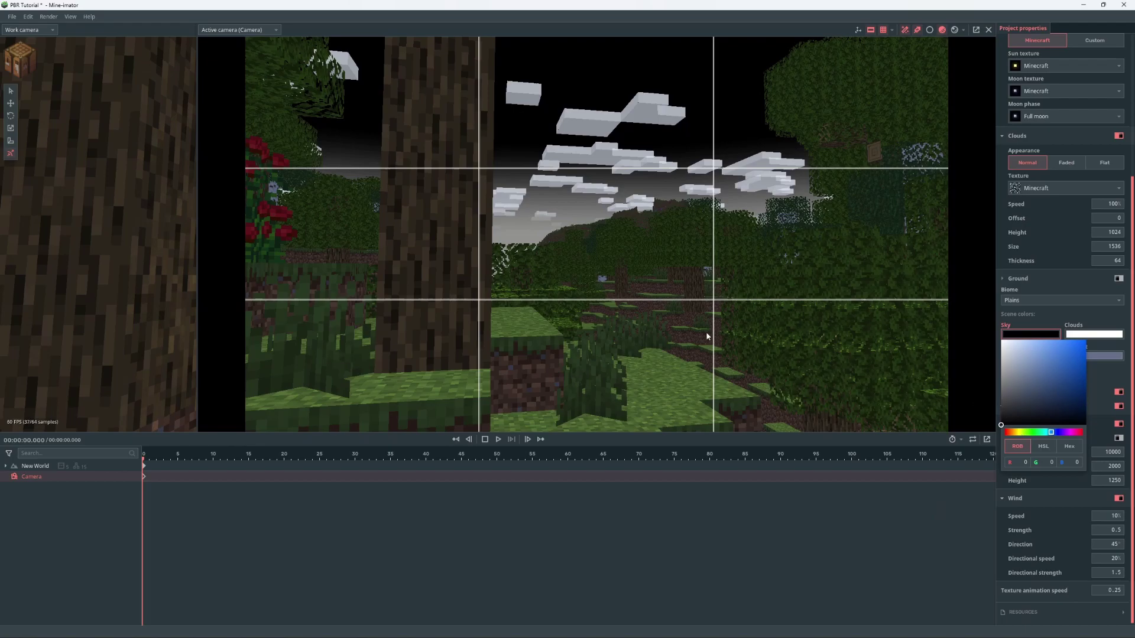
# - Switch the active camera view to rendered mode and turn off its grid overlay
pyautogui.click(955, 34)
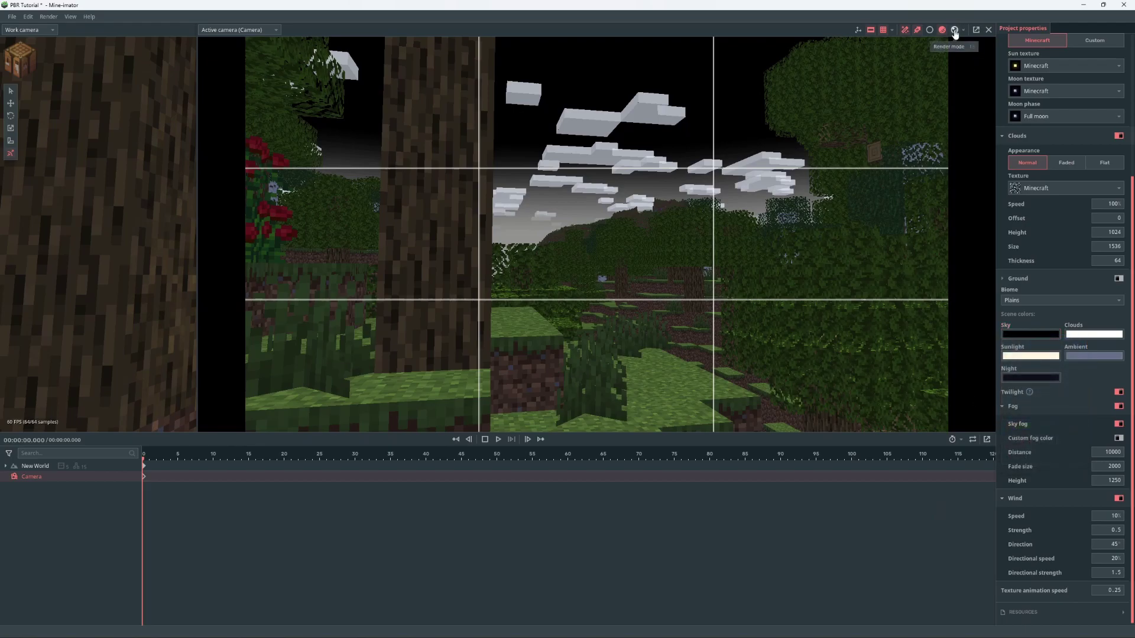
pyautogui.click(956, 33)
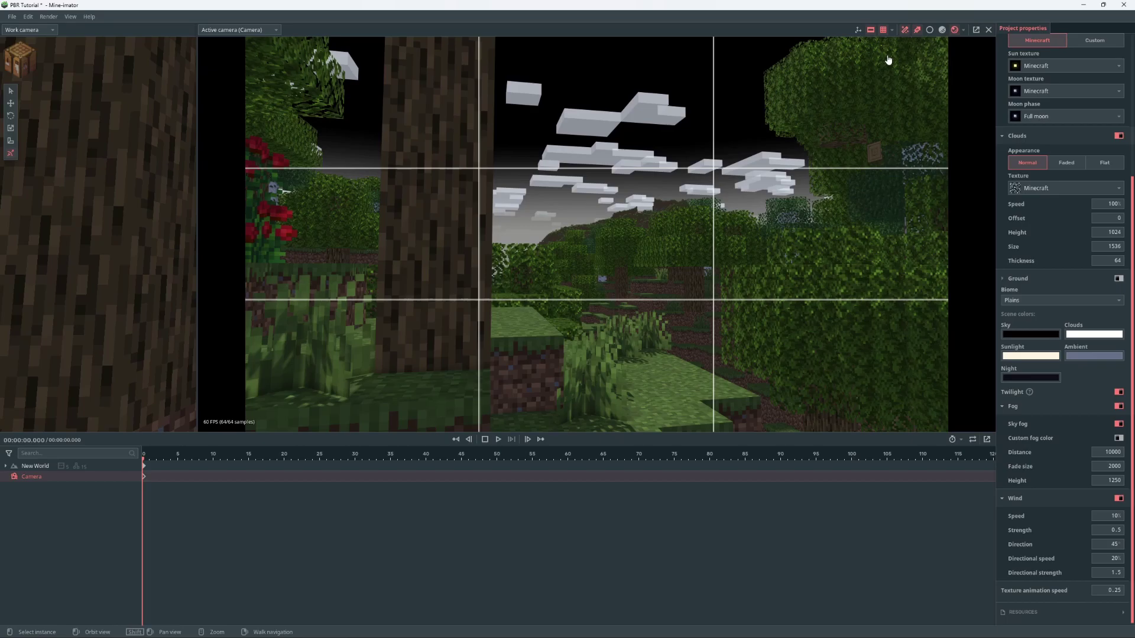
pyautogui.click(883, 30)
# - Reset the environment's sky color to its default blue
pyautogui.click(1033, 334)
pyautogui.click(1045, 434)
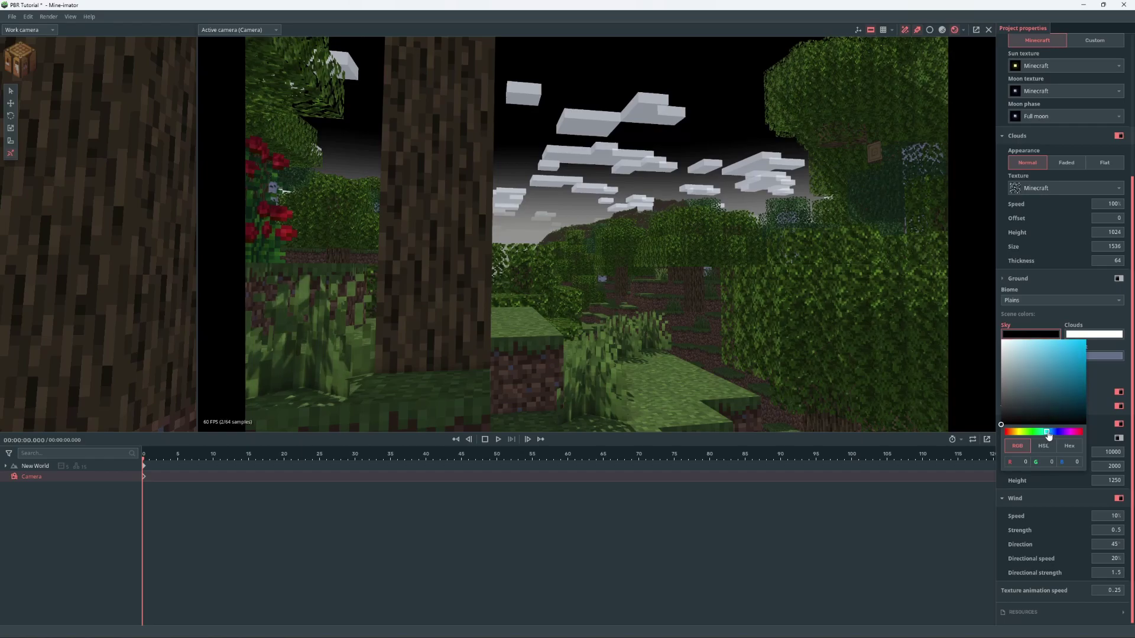
pyautogui.click(1039, 334)
pyautogui.rightClick(1040, 339)
pyautogui.click(1055, 379)
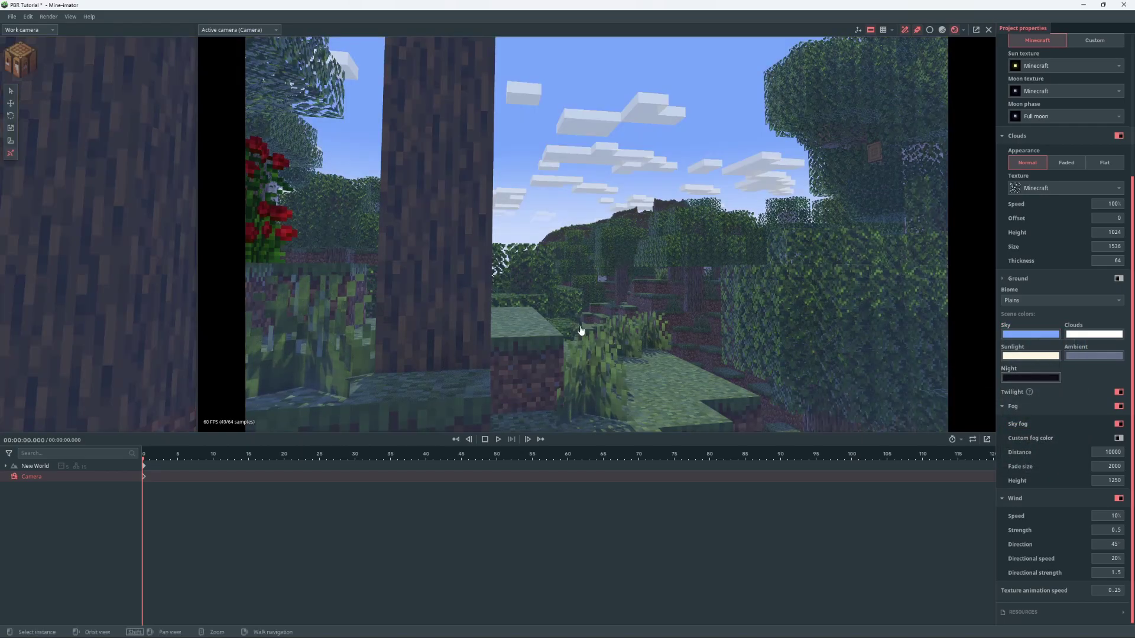
# - Make the environment's ambient color slightly darker
pyautogui.click(1093, 355)
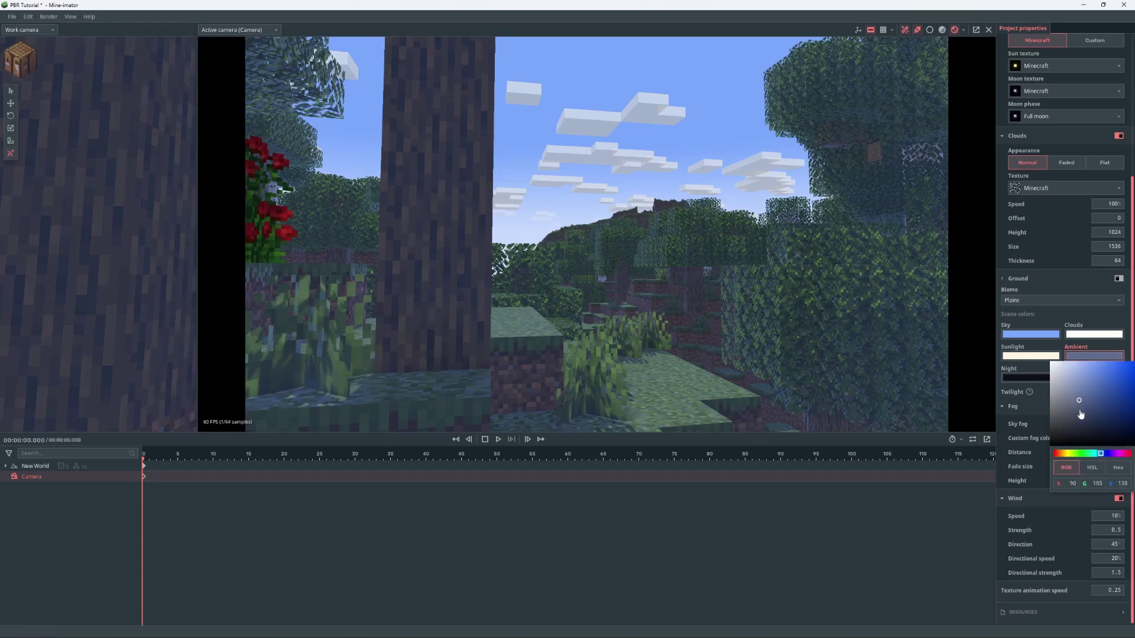
pyautogui.moveTo(1081, 408); pyautogui.dragTo(1082, 406)
pyautogui.click(665, 130)
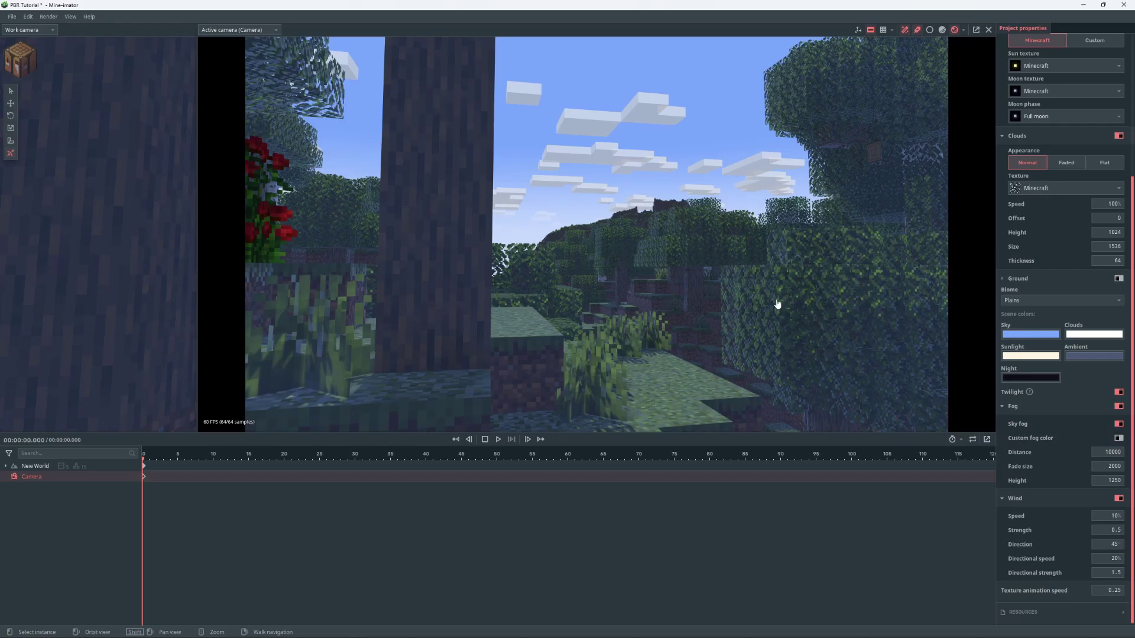
# - Set the subsurface radius of the New World scenery to 1.5
pyautogui.click(735, 316)
pyautogui.click(54, 476)
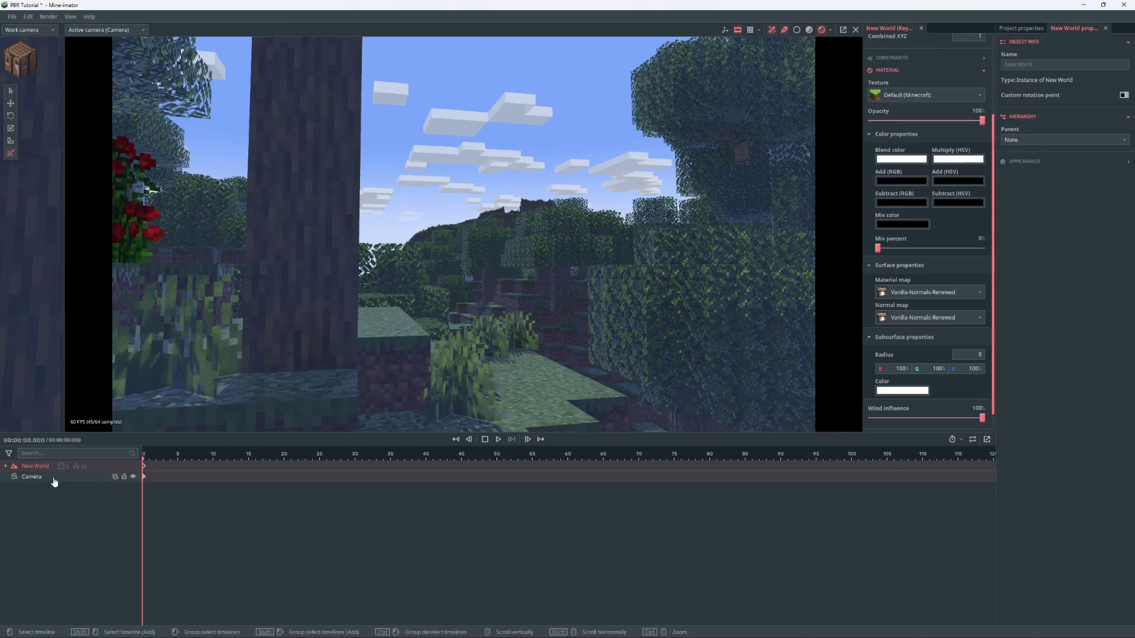
pyautogui.click(45, 467)
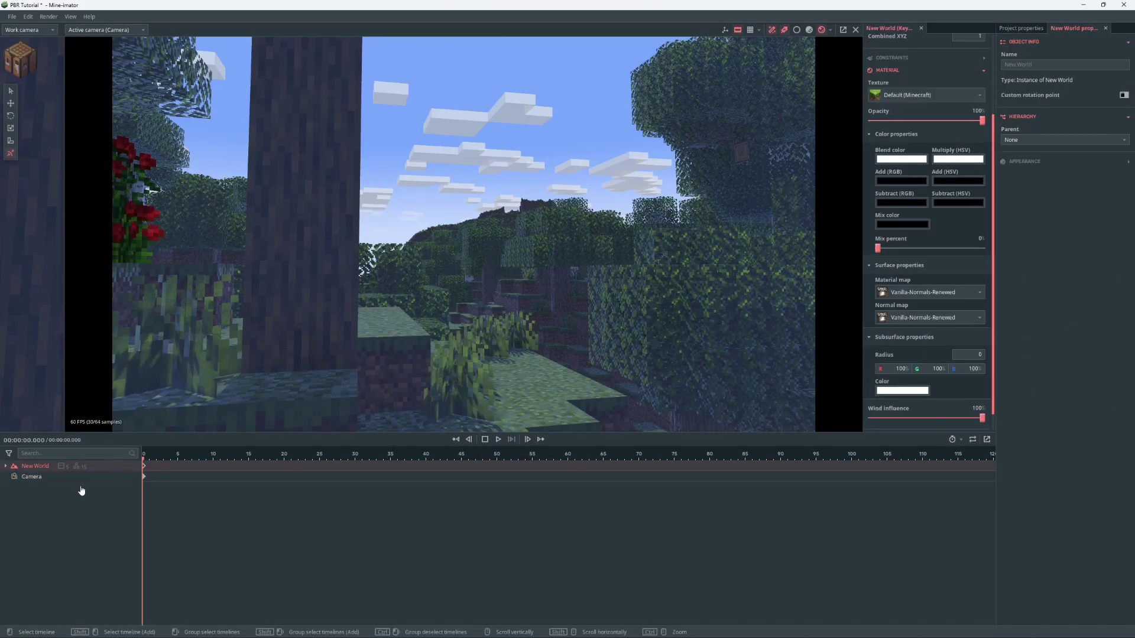
# - Reframe the forest camera and enable its color correction with contrast 31% and saturation 84%
pyautogui.click(53, 476)
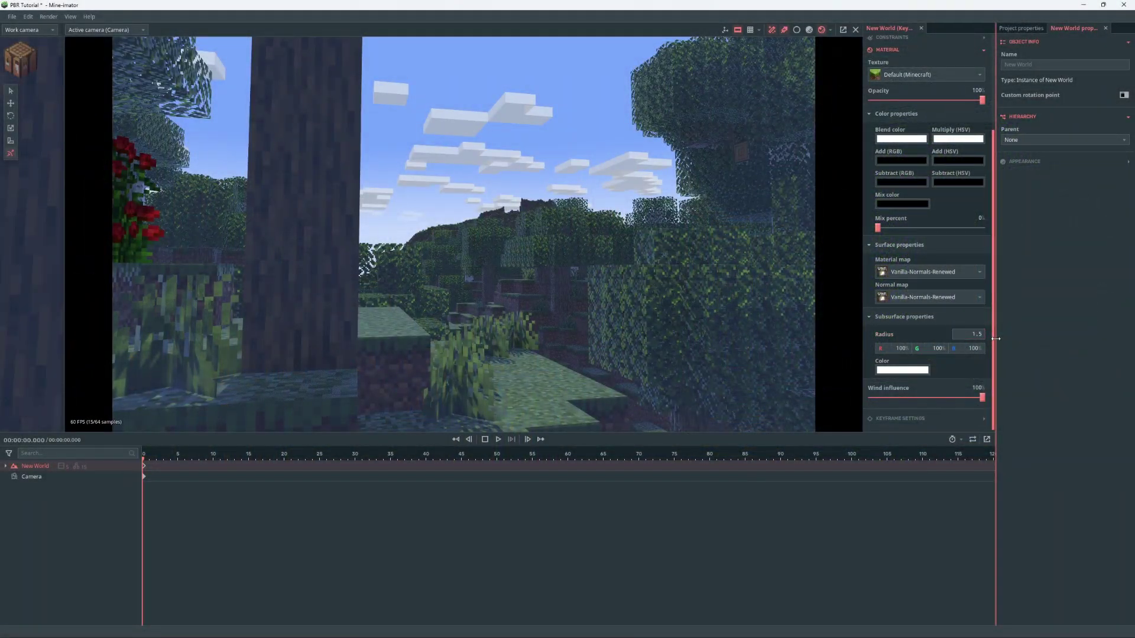
pyautogui.moveTo(629, 316); pyautogui.dragTo(629, 317, button='right')
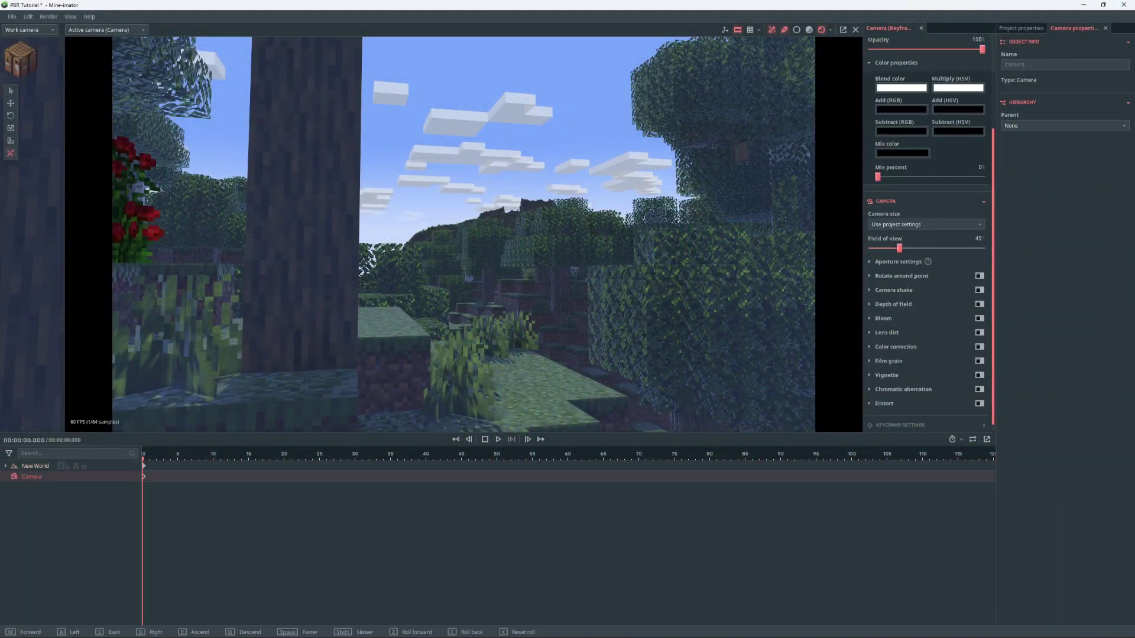
pyautogui.press('q')
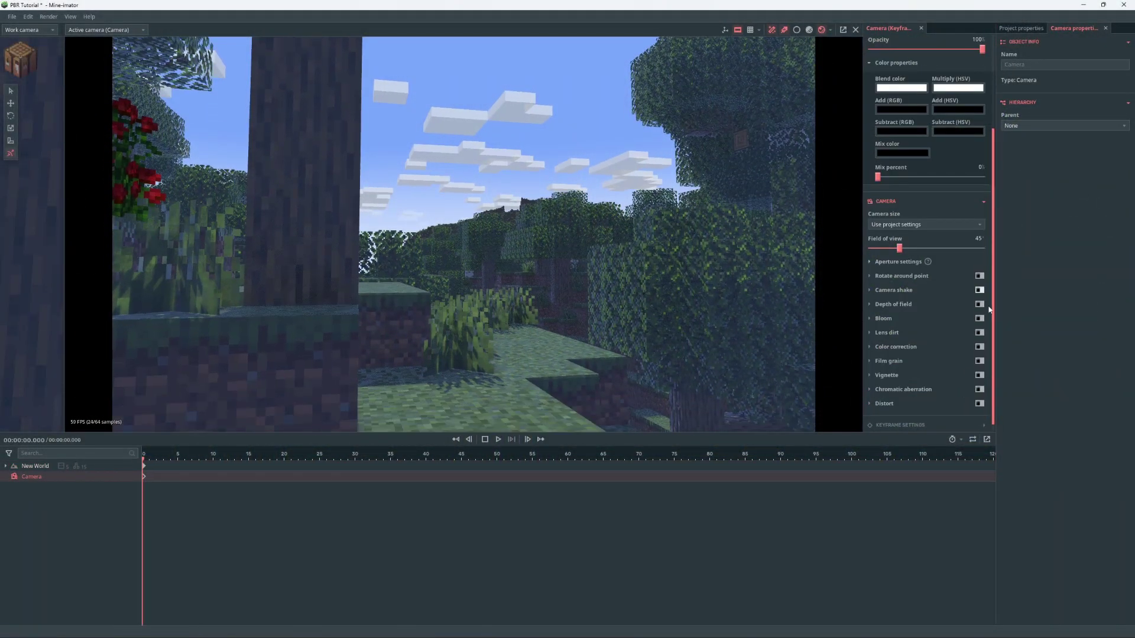
pyautogui.click(980, 347)
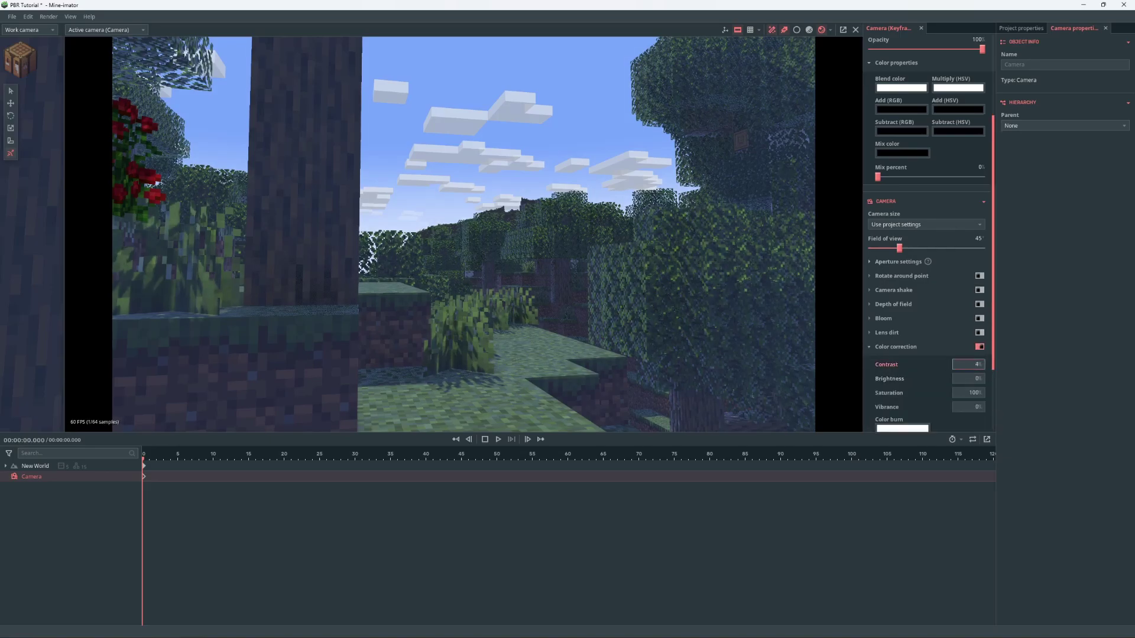
pyautogui.moveTo(972, 365); pyautogui.dragTo(966, 392)
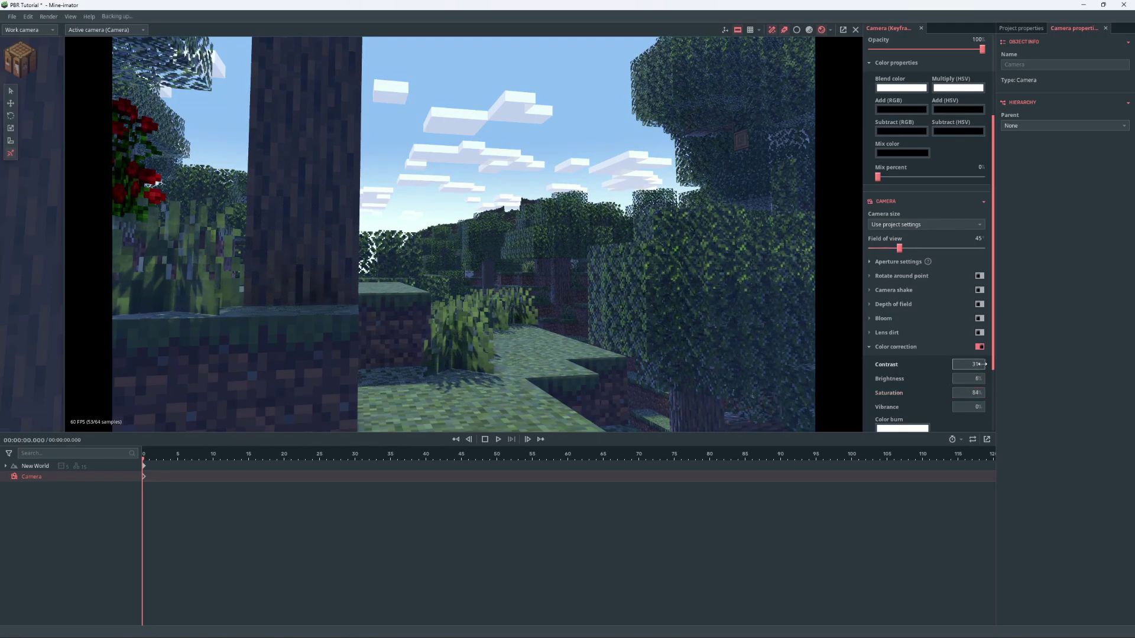
pyautogui.moveTo(613, 233); pyautogui.dragTo(537, 372, button='right')
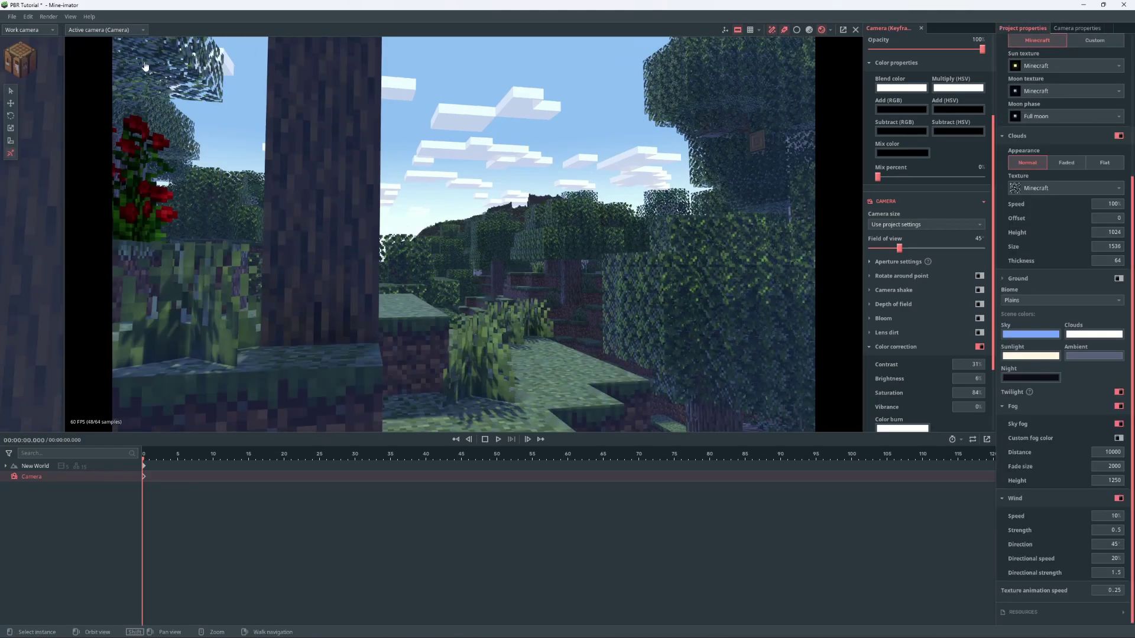
# - Create a sphere shape that uses the Cloudy Blue image as its texture
pyautogui.click(20, 60)
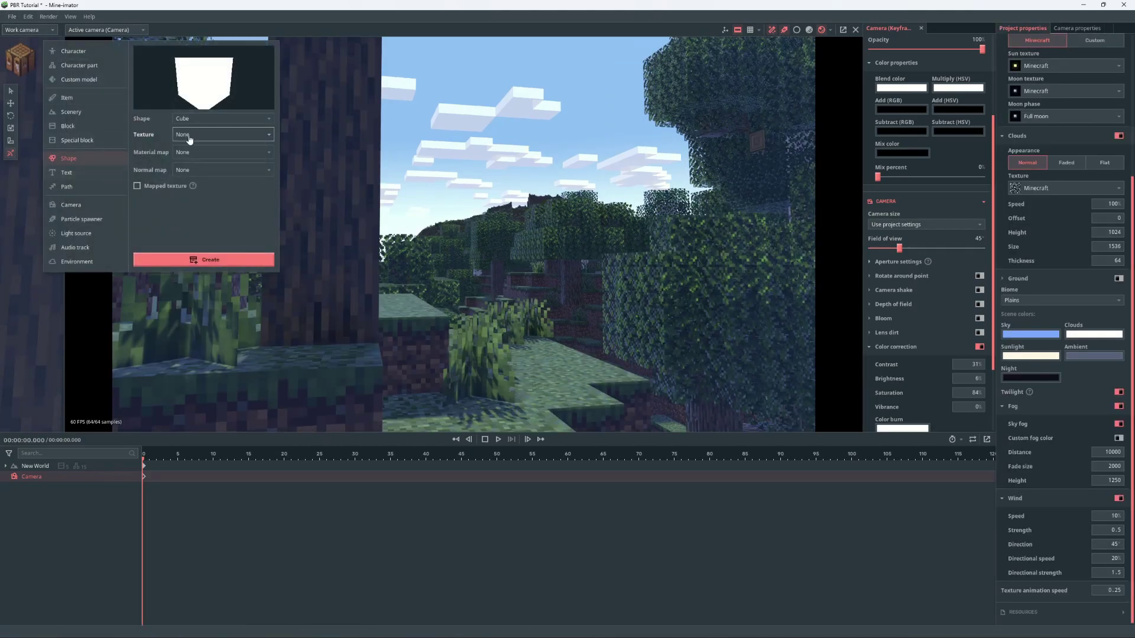
pyautogui.click(222, 118)
pyautogui.click(197, 159)
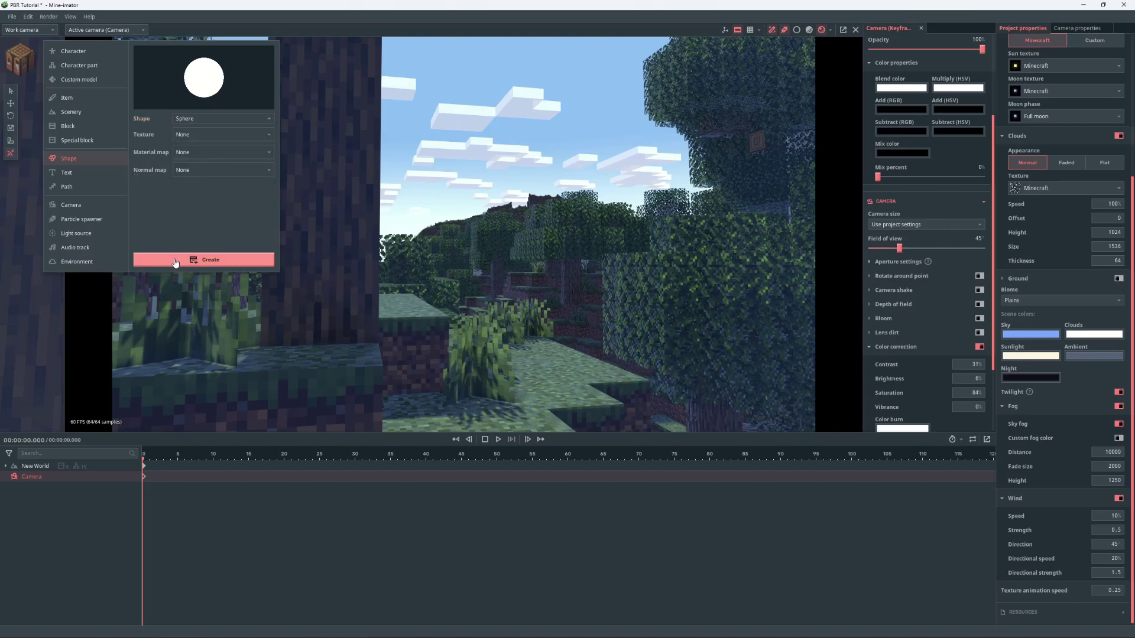
pyautogui.click(201, 135)
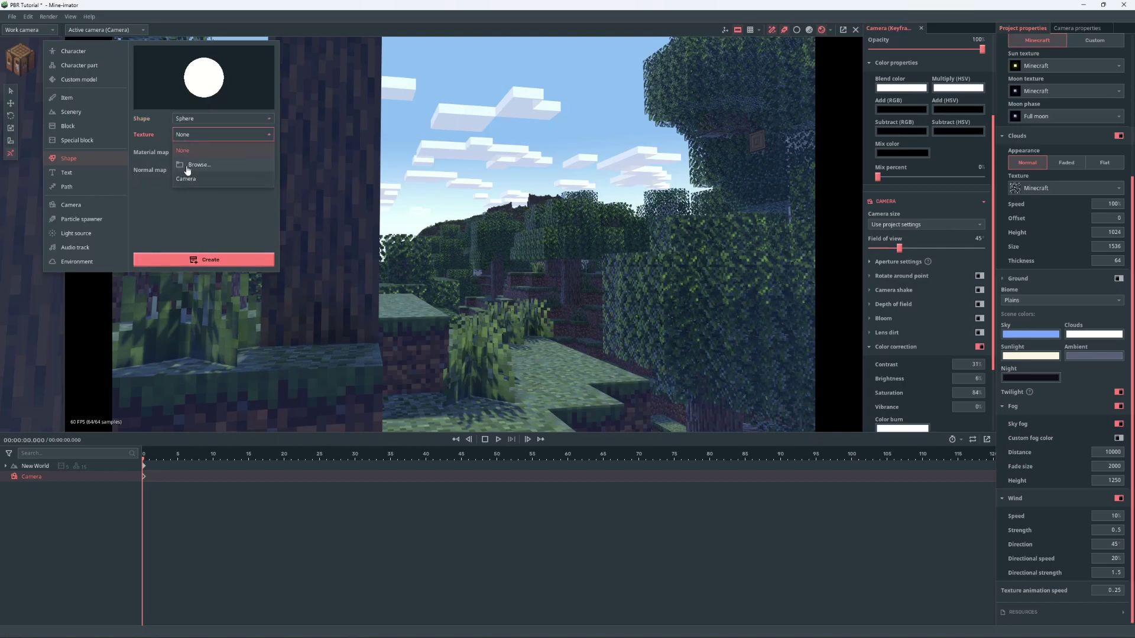
pyautogui.click(188, 166)
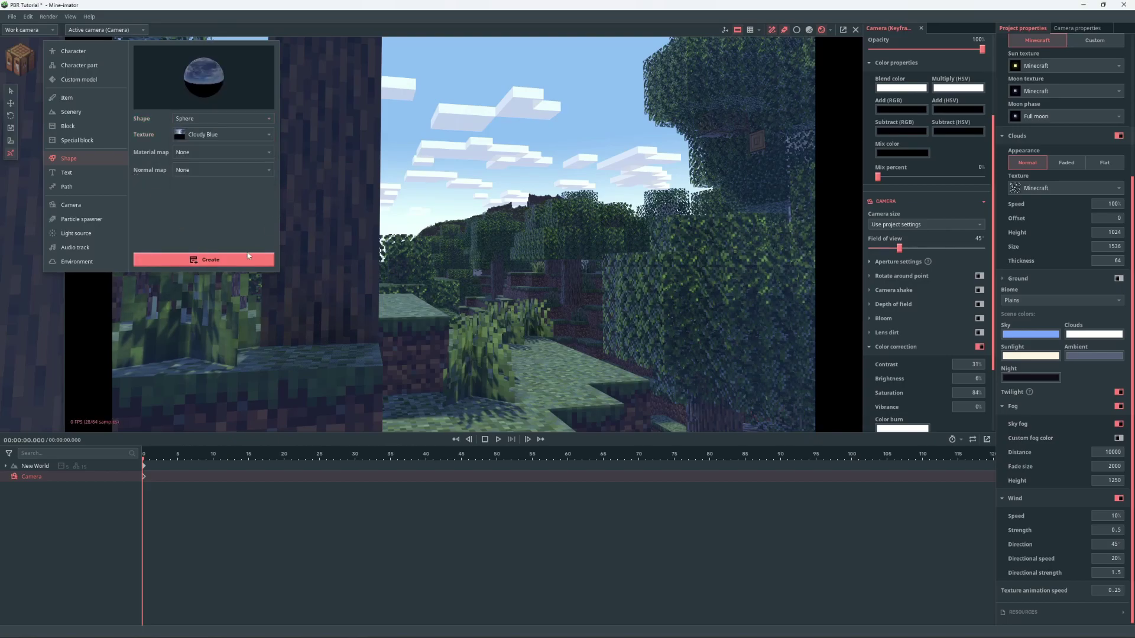
pyautogui.click(248, 259)
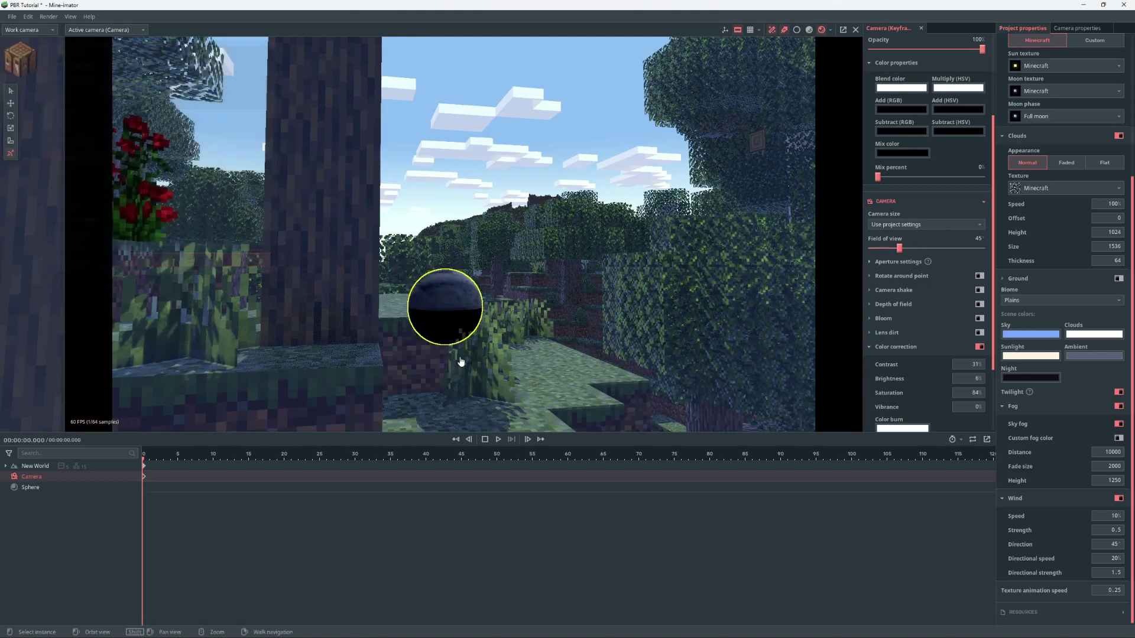
# - Enable a custom rotation point for the sphere and set it to 0, 0, 0
pyautogui.click(458, 331)
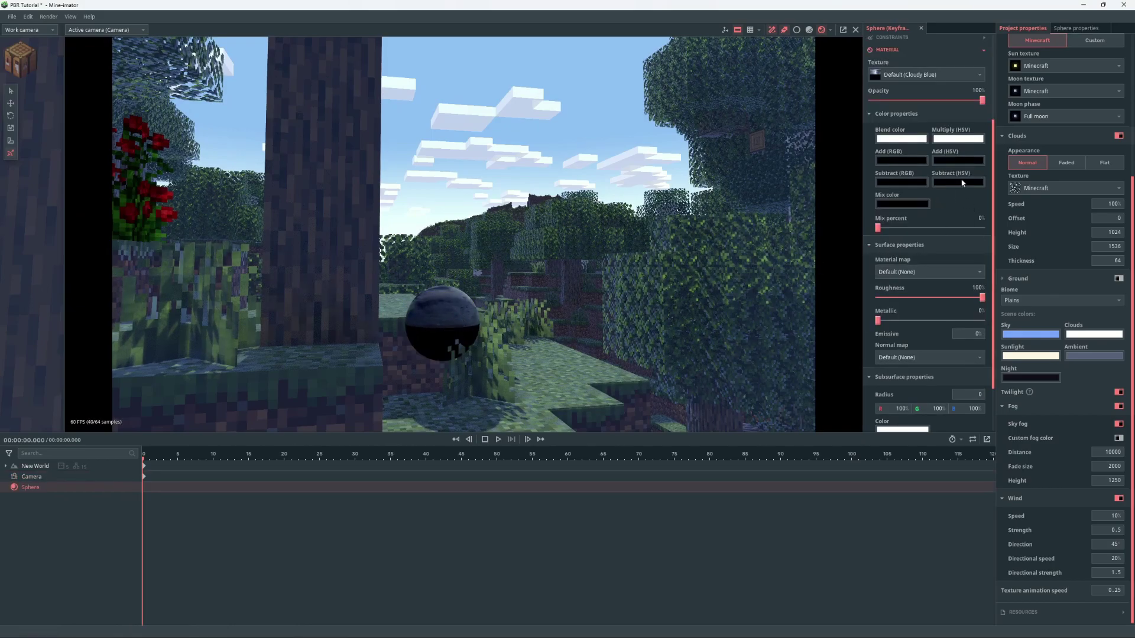
pyautogui.click(1075, 28)
pyautogui.click(1124, 95)
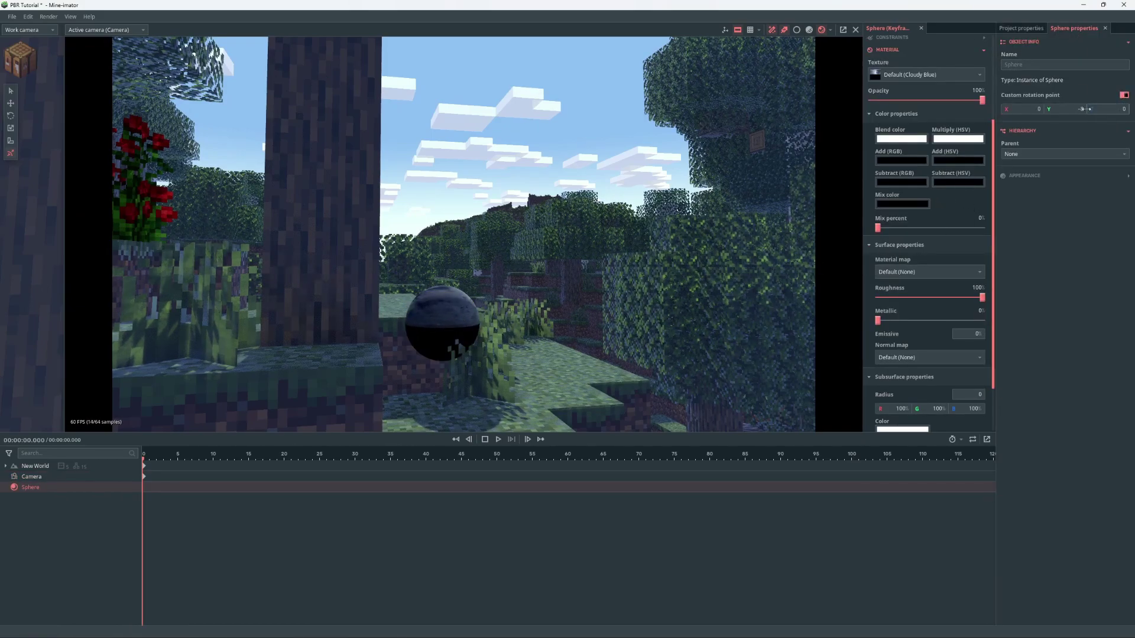
pyautogui.write('0')
pyautogui.press('Return')
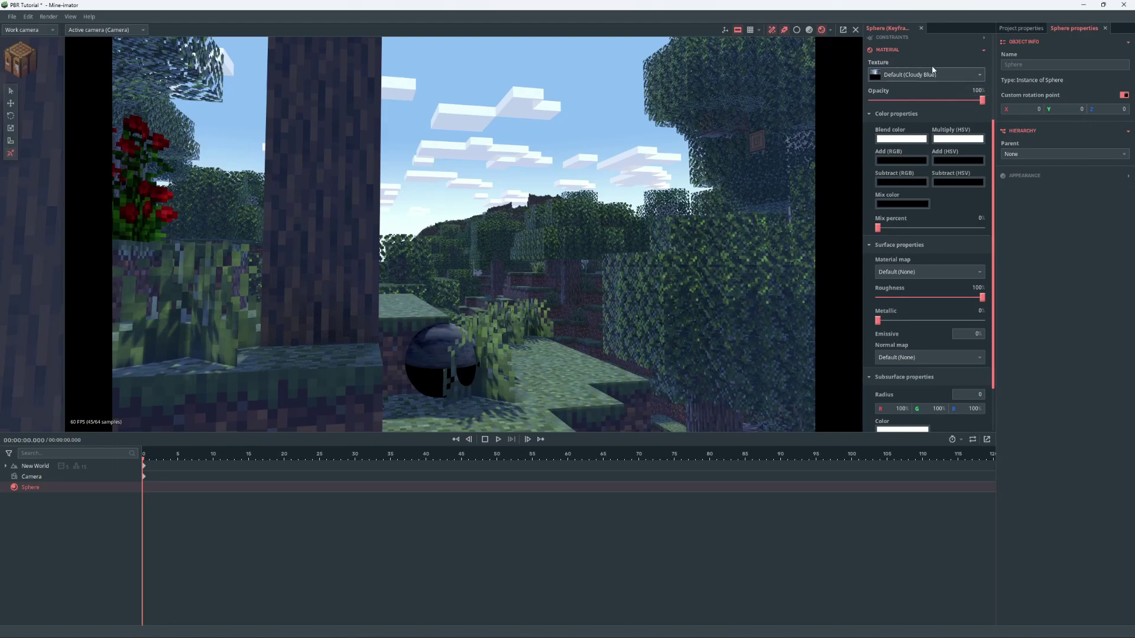
# - Set the sphere's X, Y and Z position to 0
pyautogui.scroll(5, 939, 74)
pyautogui.click(894, 65)
pyautogui.write('0')
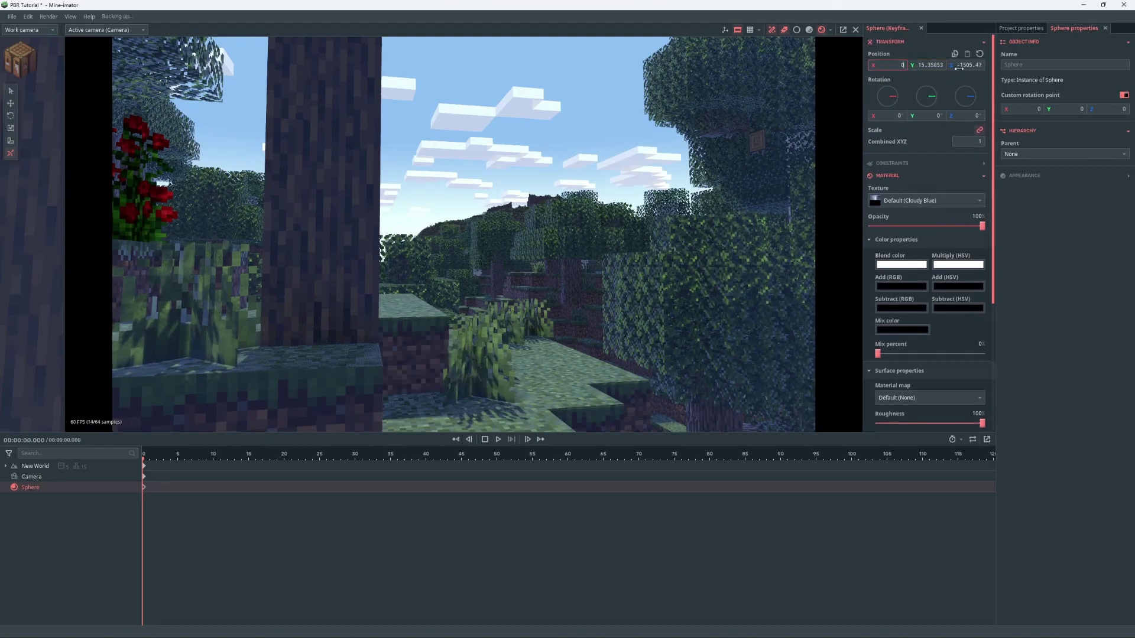
pyautogui.click(961, 68)
pyautogui.write('0')
pyautogui.press('Return')
pyautogui.write('0')
pyautogui.press('Return')
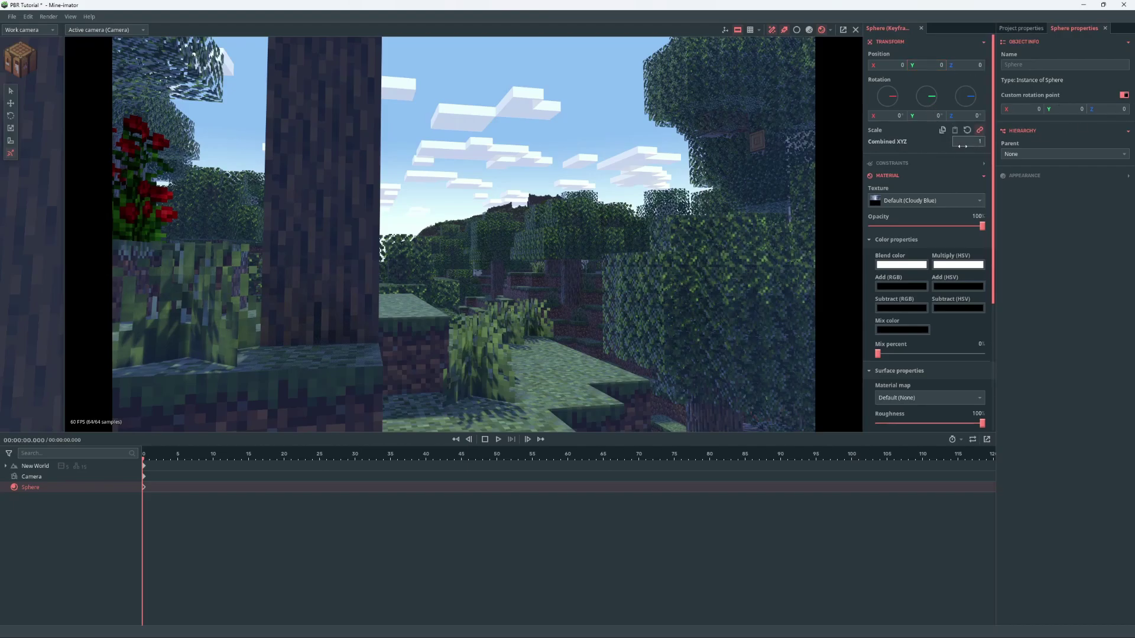
# - Scale the sphere to over 100,000 so it encloses the scene, and enable its texture blur and backfaces
pyautogui.moveTo(955, 144); pyautogui.dragTo(1123, 143)
pyautogui.click(1036, 176)
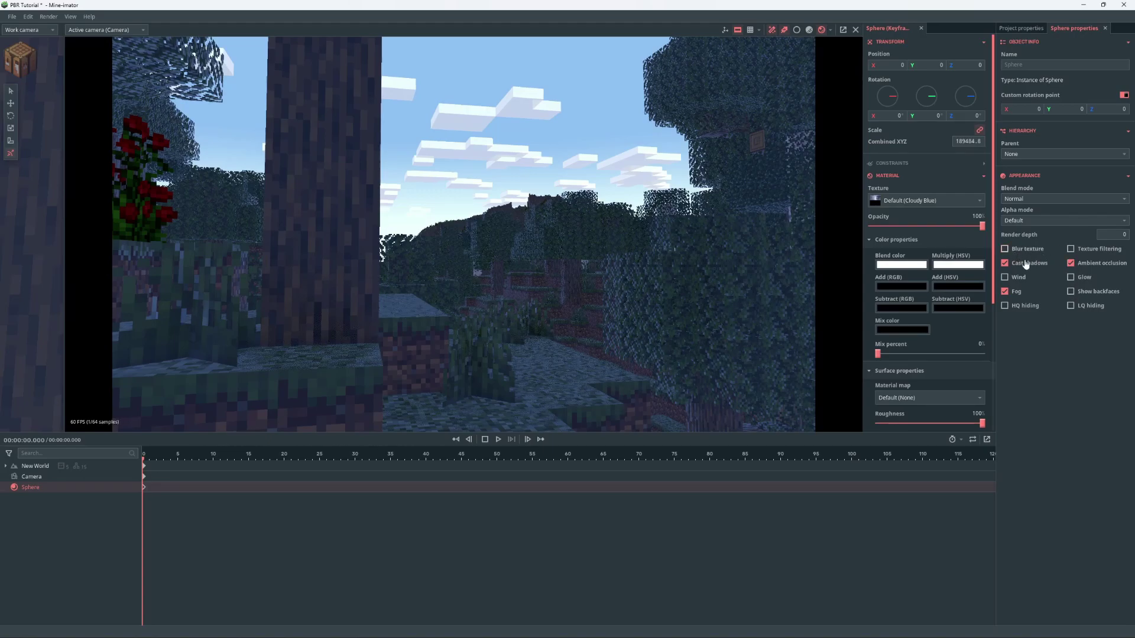
pyautogui.click(1071, 292)
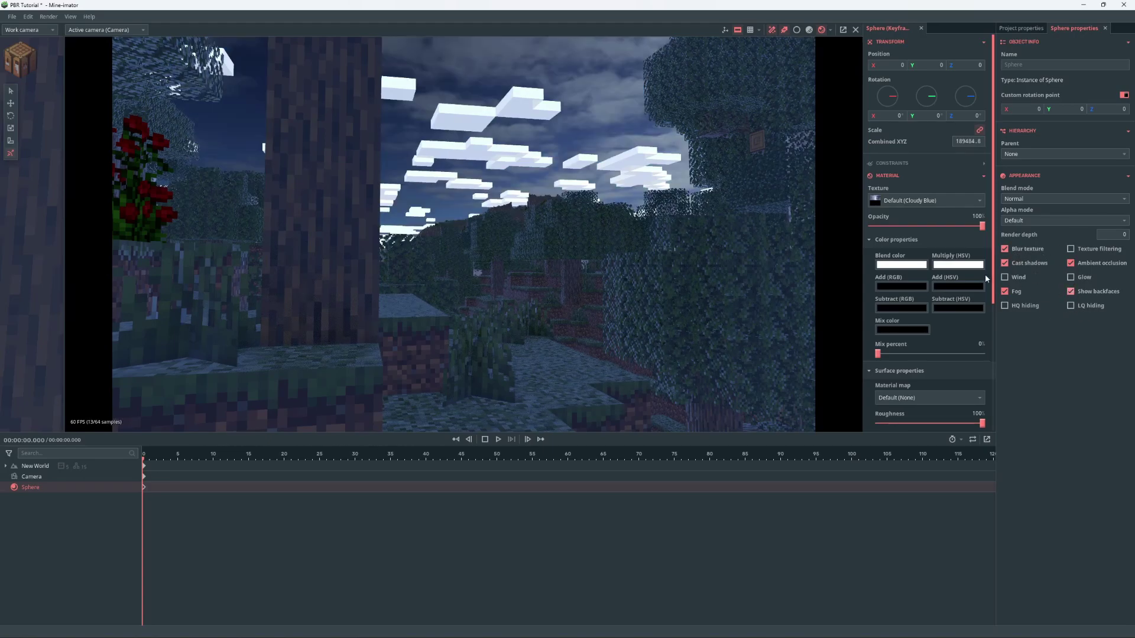
# - Set the sphere material's emissive value to 100%
pyautogui.scroll(-5, 971, 285)
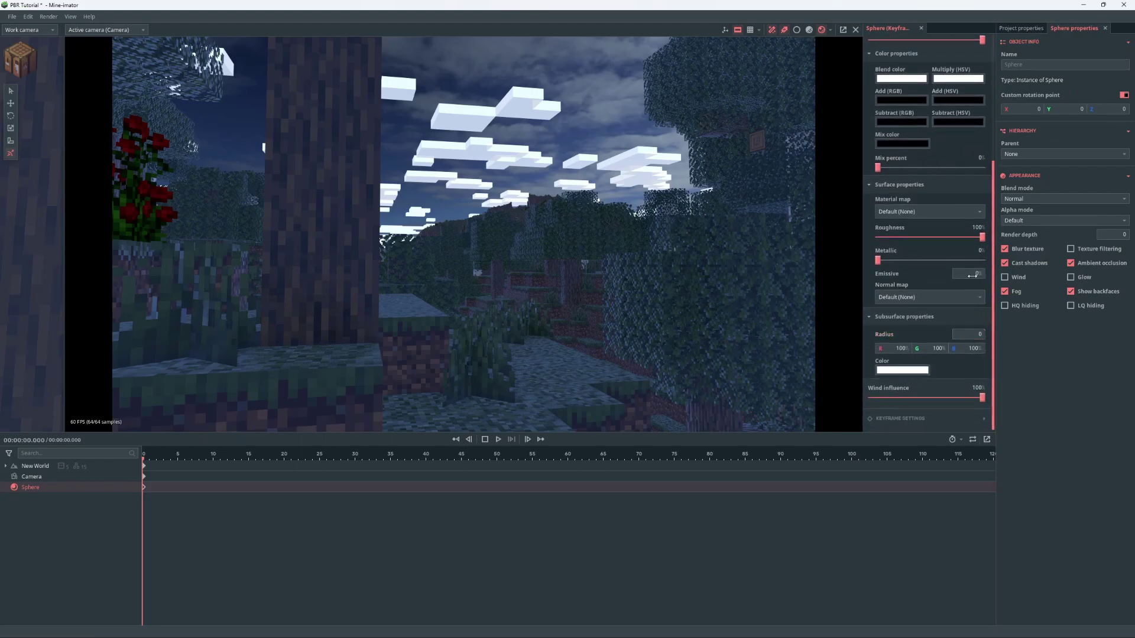
pyautogui.write('100')
pyautogui.press('Return')
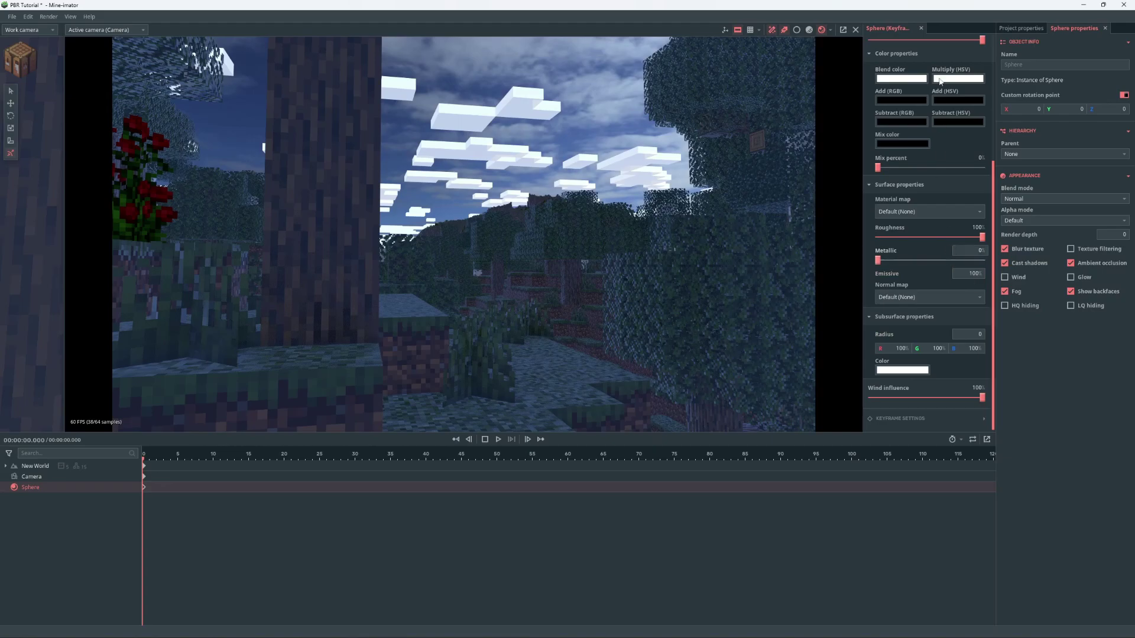
# - Rotate the sky sphere to about -310° on the Y axis and turn off its shadow casting
pyautogui.scroll(5, 983, 150)
pyautogui.moveTo(893, 105); pyautogui.dragTo(942, 86)
pyautogui.hotkey('ctrl', 'z')
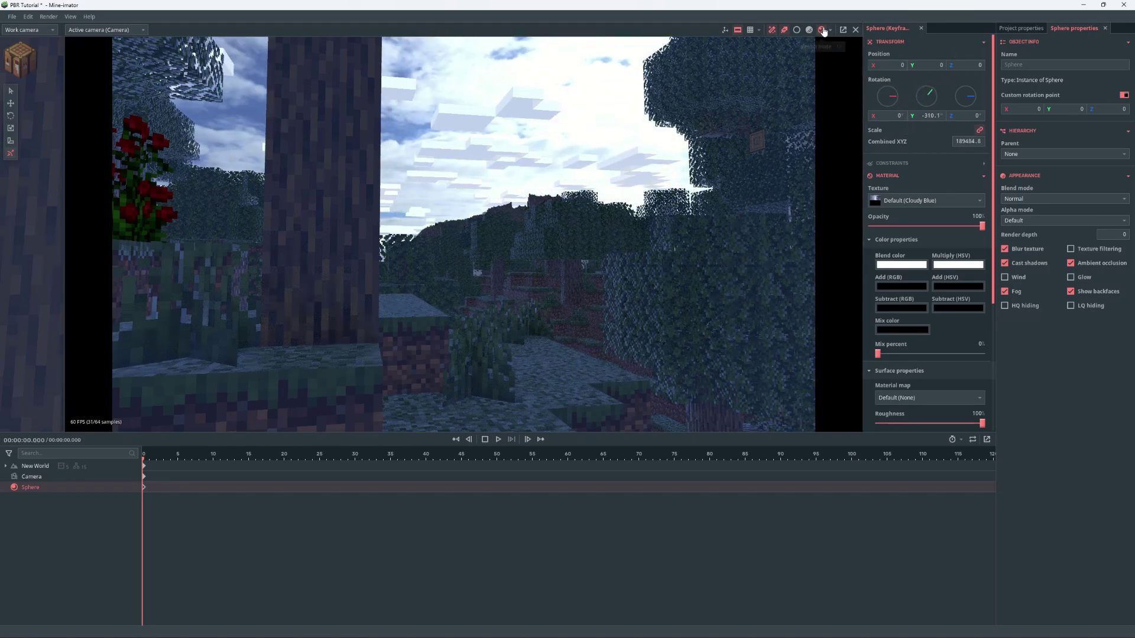
pyautogui.click(1005, 263)
# - Turn off the environment's Minecraft clouds and make the sky color slightly darker and less saturated
pyautogui.click(1029, 29)
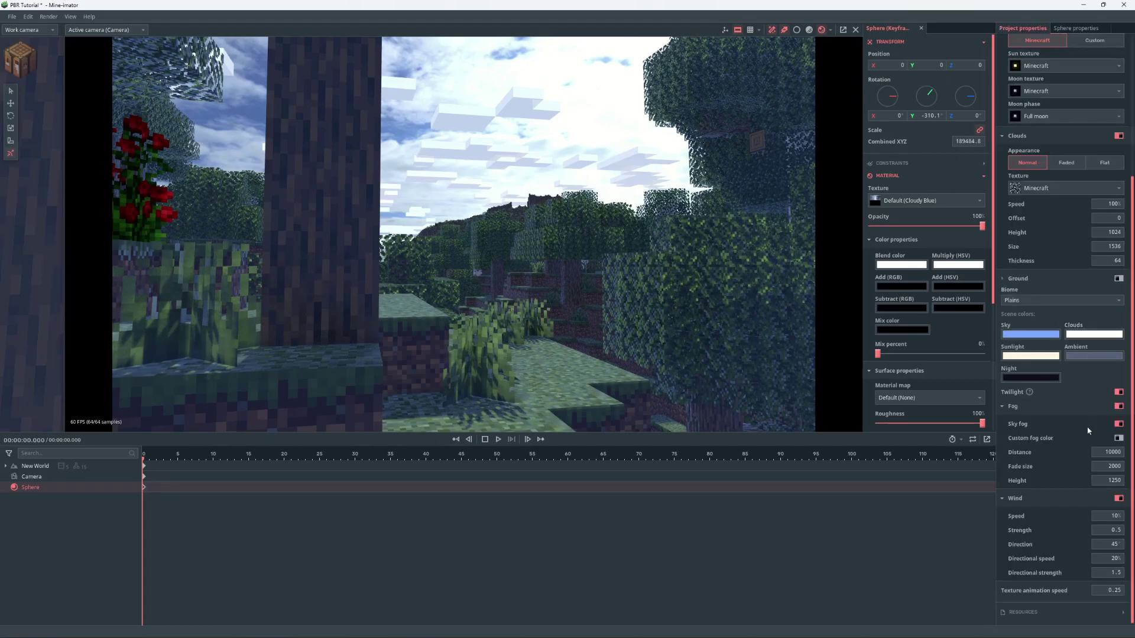
pyautogui.scroll(3, 1088, 432)
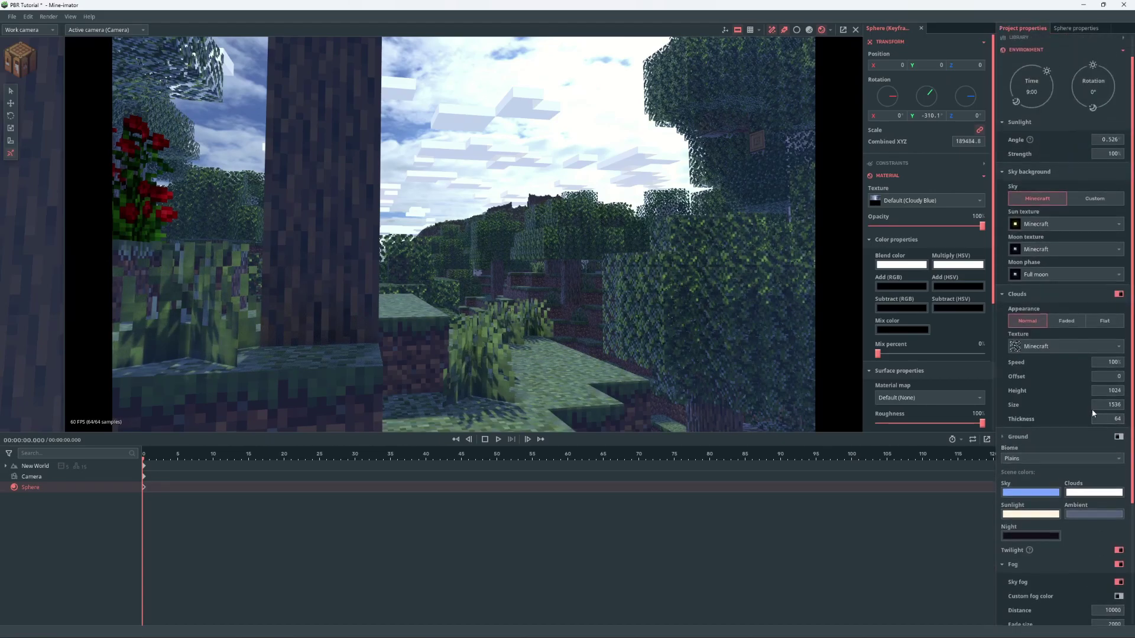
pyautogui.click(1119, 295)
pyautogui.click(1032, 364)
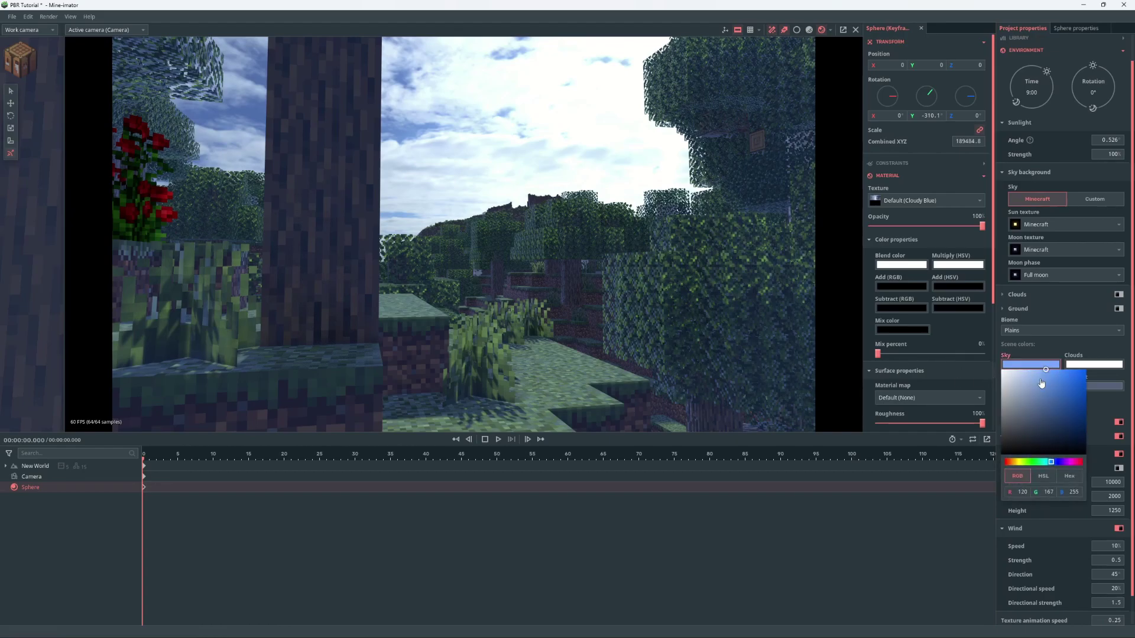
pyautogui.moveTo(1041, 384); pyautogui.dragTo(1035, 388)
# - Fly the camera to a new viewpoint beside a grassy ledge facing the distant mountain, and open the project's environment settings
pyautogui.moveTo(662, 254); pyautogui.dragTo(710, 357, button='right')
pyautogui.press('w')
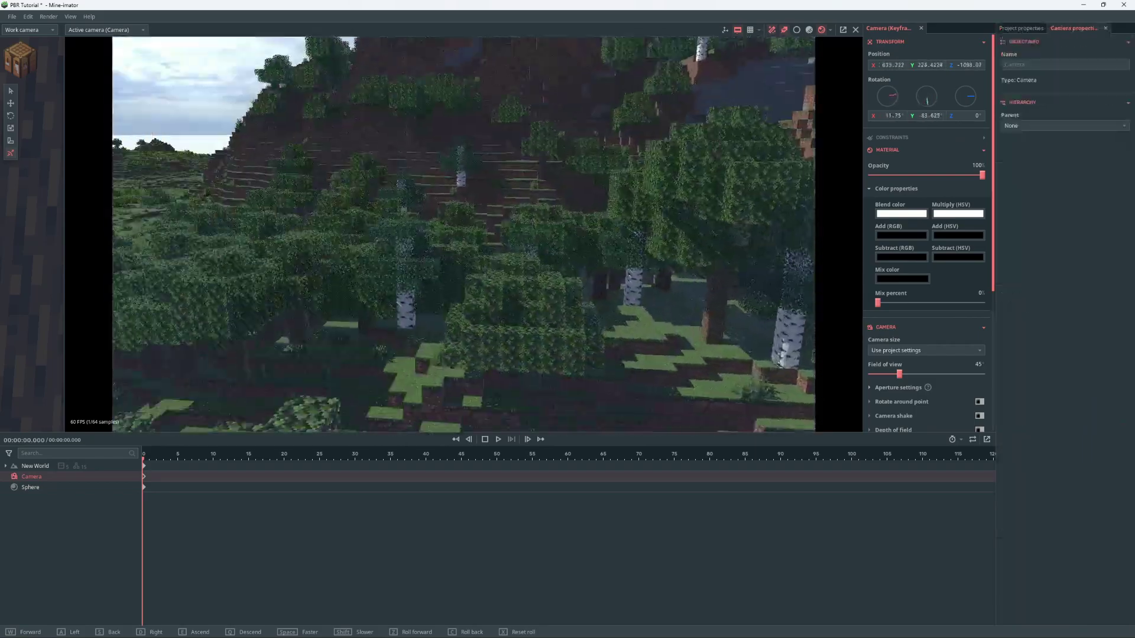
pyautogui.press('w')
pyautogui.moveTo(522, 316); pyautogui.dragTo(177, 189, button='right')
pyautogui.press('w')
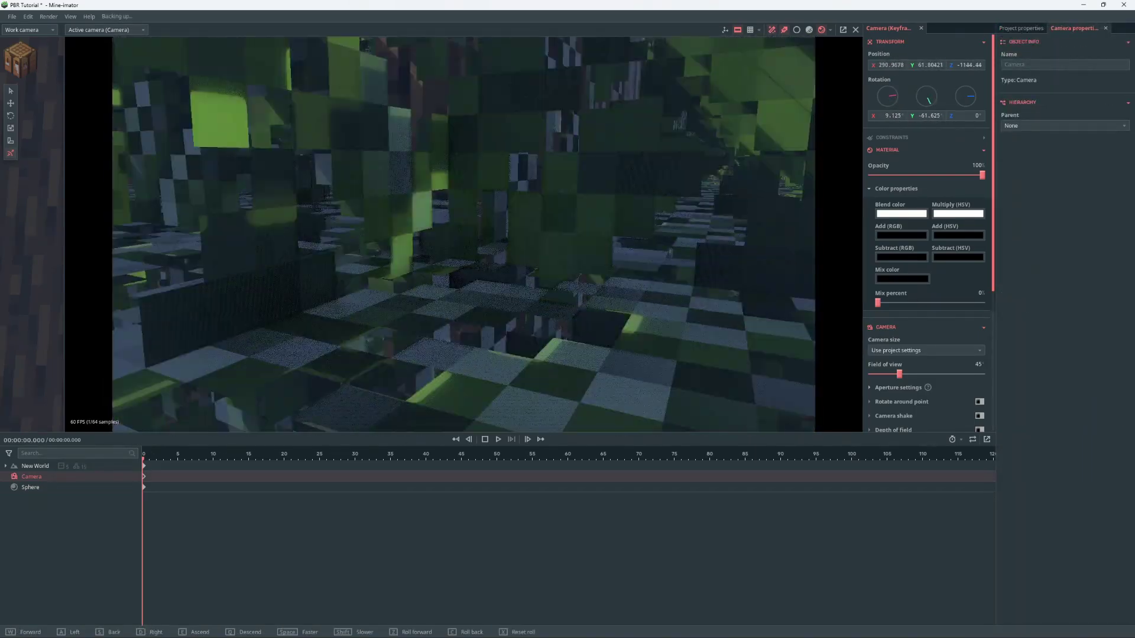
pyautogui.press('w')
pyautogui.press('w')
pyautogui.moveTo(178, 189); pyautogui.dragTo(554, 211)
pyautogui.moveTo(825, 341); pyautogui.dragTo(763, 128, button='right')
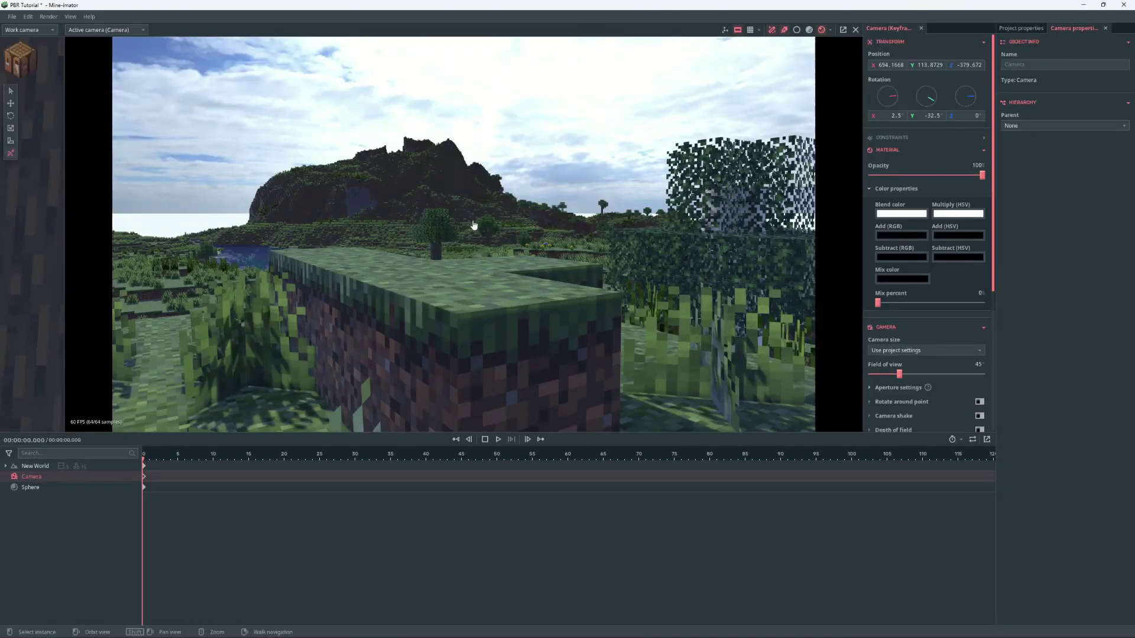
pyautogui.click(1033, 30)
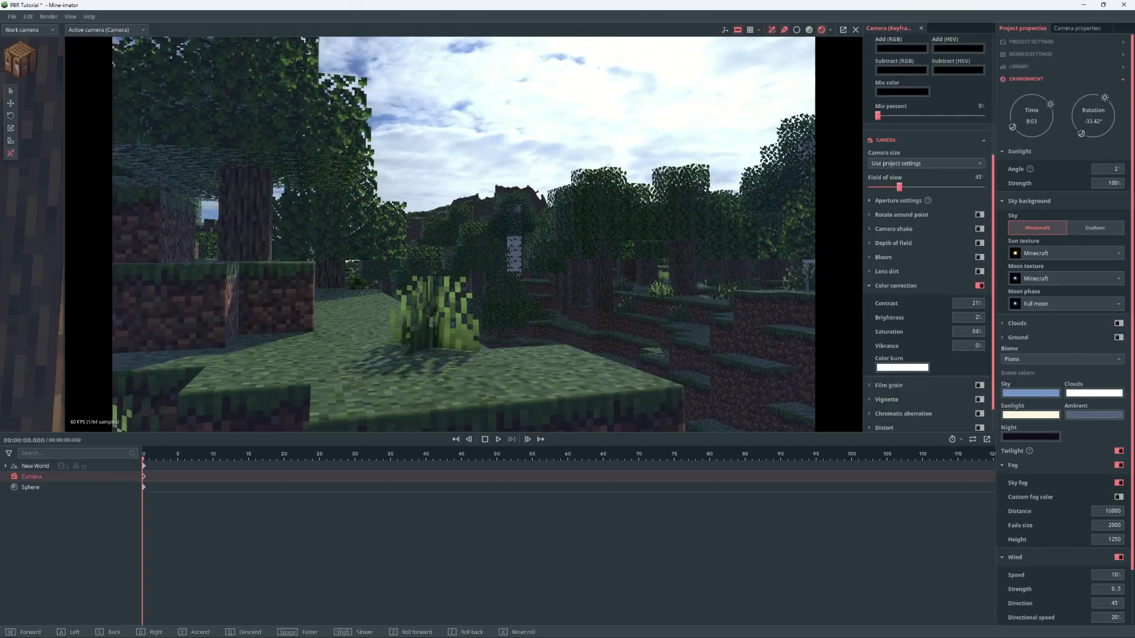